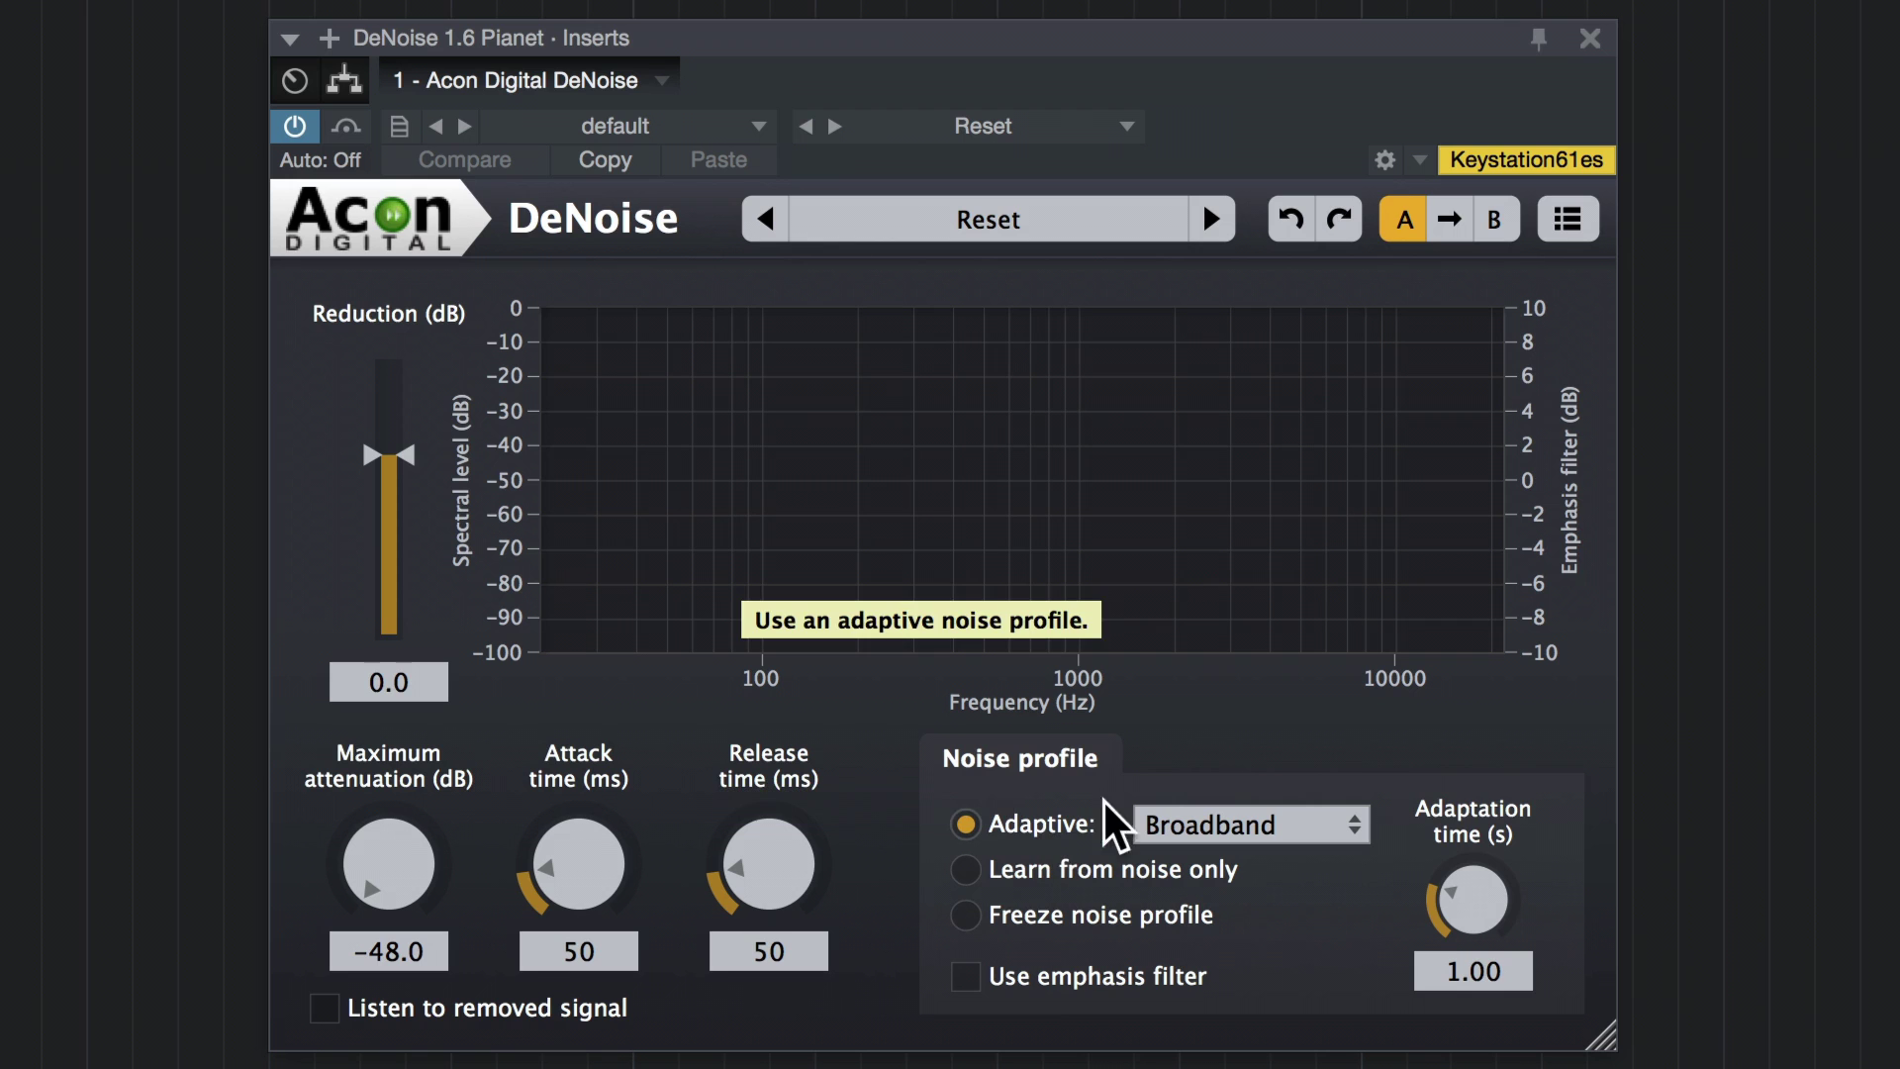
During playback, set DeNoise maximum attenuation to -24.5 dB and enable the emphasis filter
left_click_drag(1293, 46, 1277, 46)
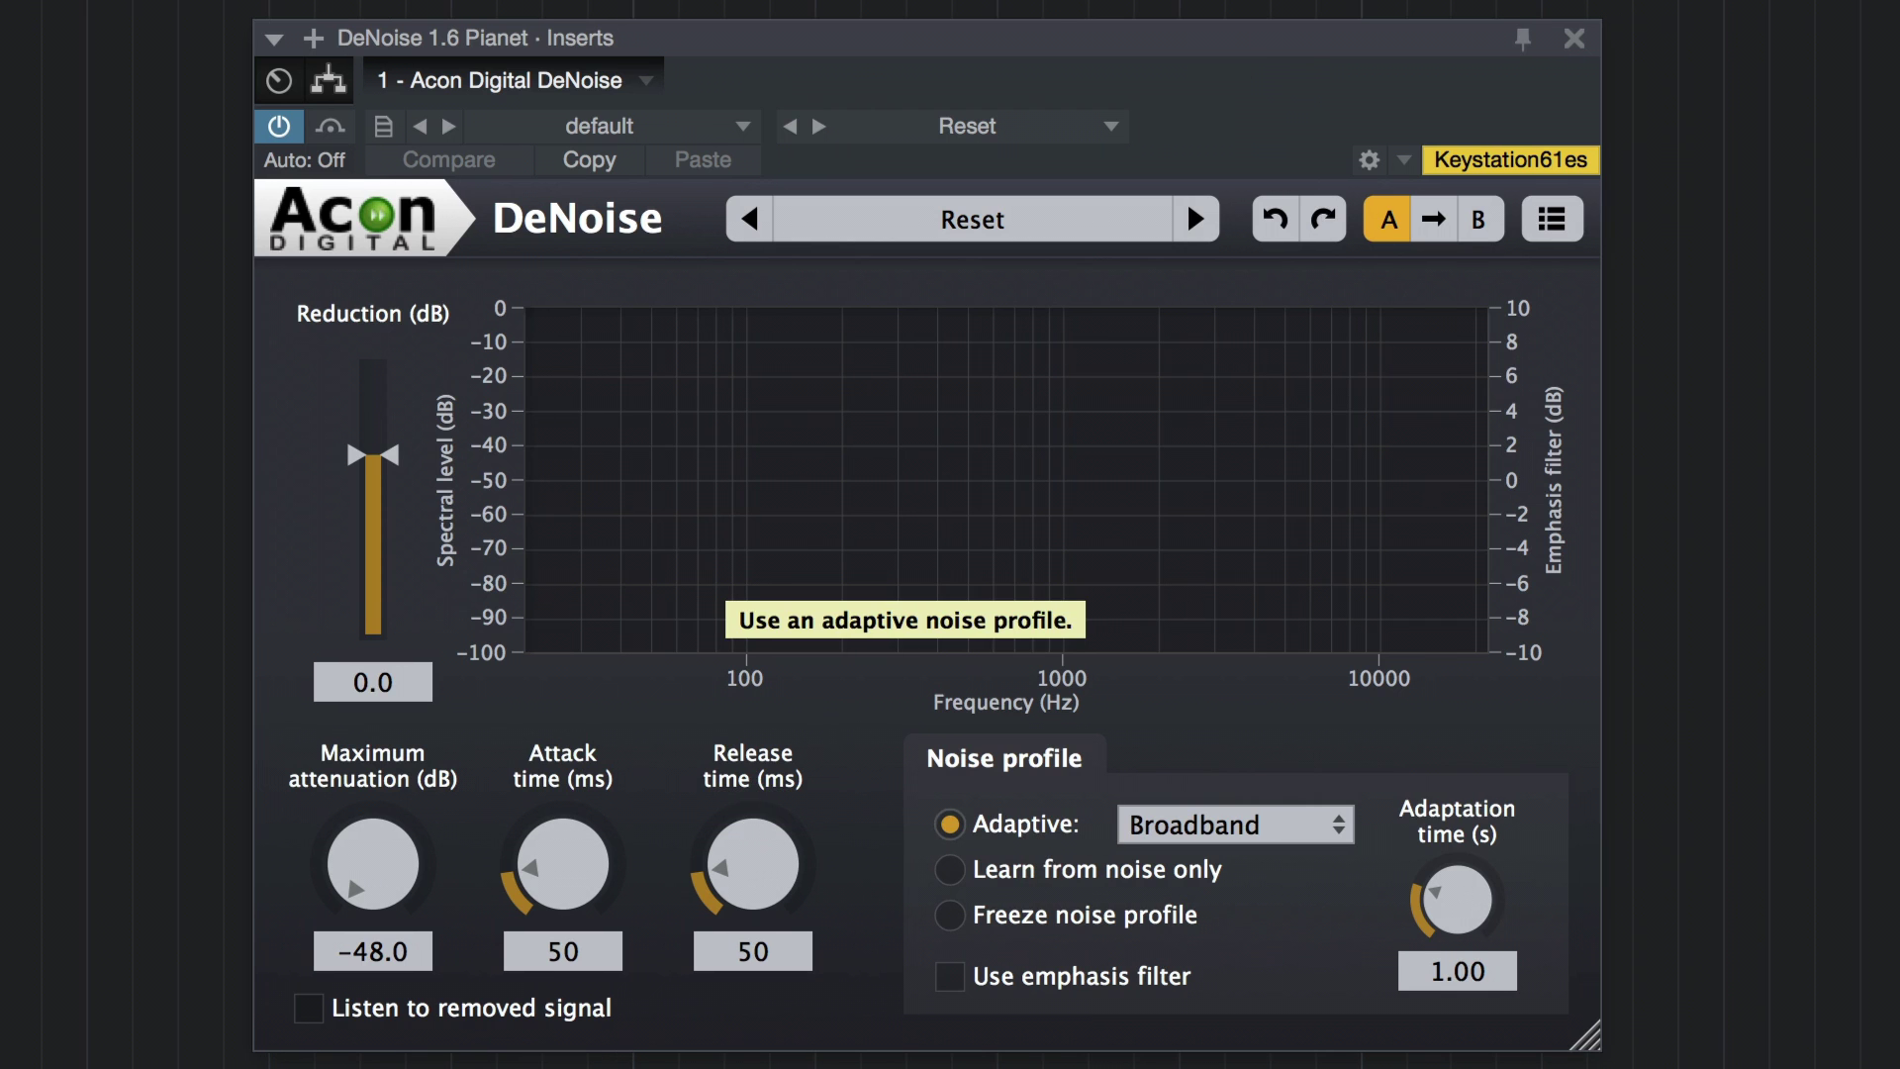
key("space")
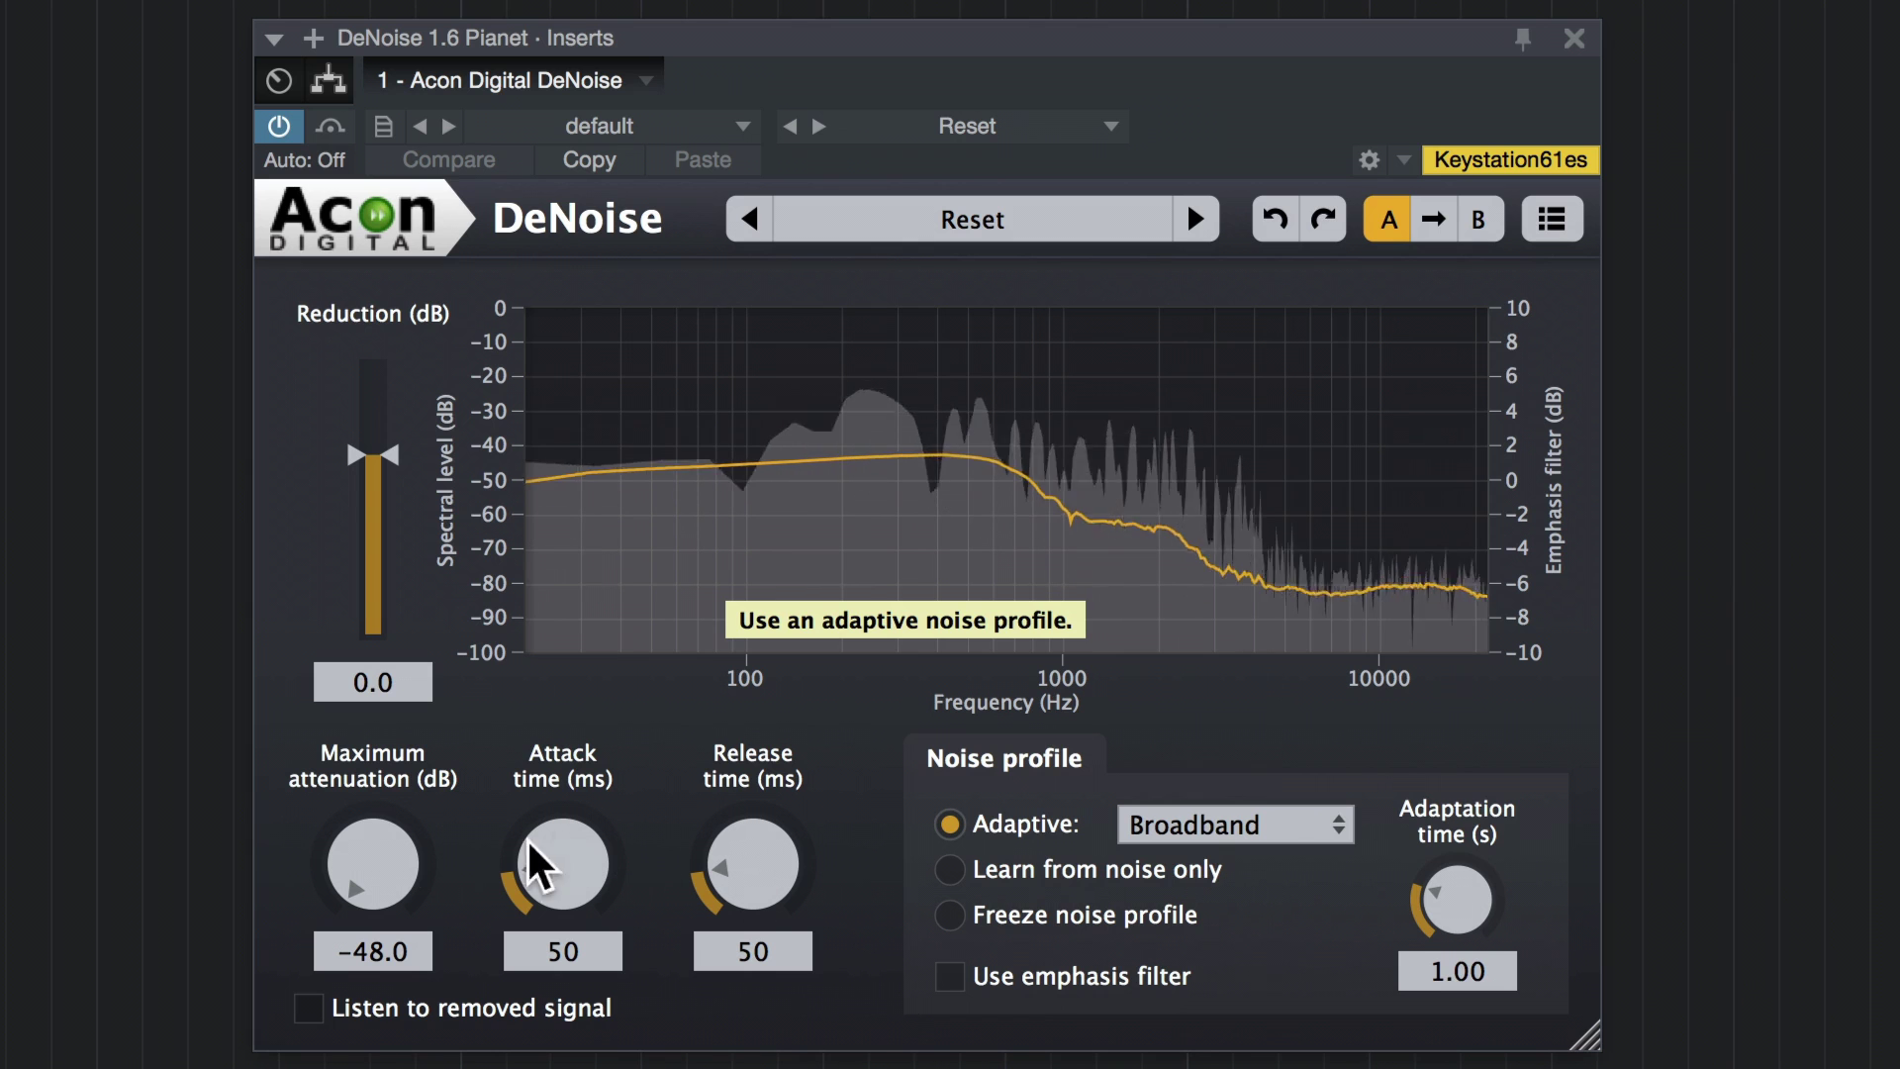
left_click_drag(388, 864, 550, 580)
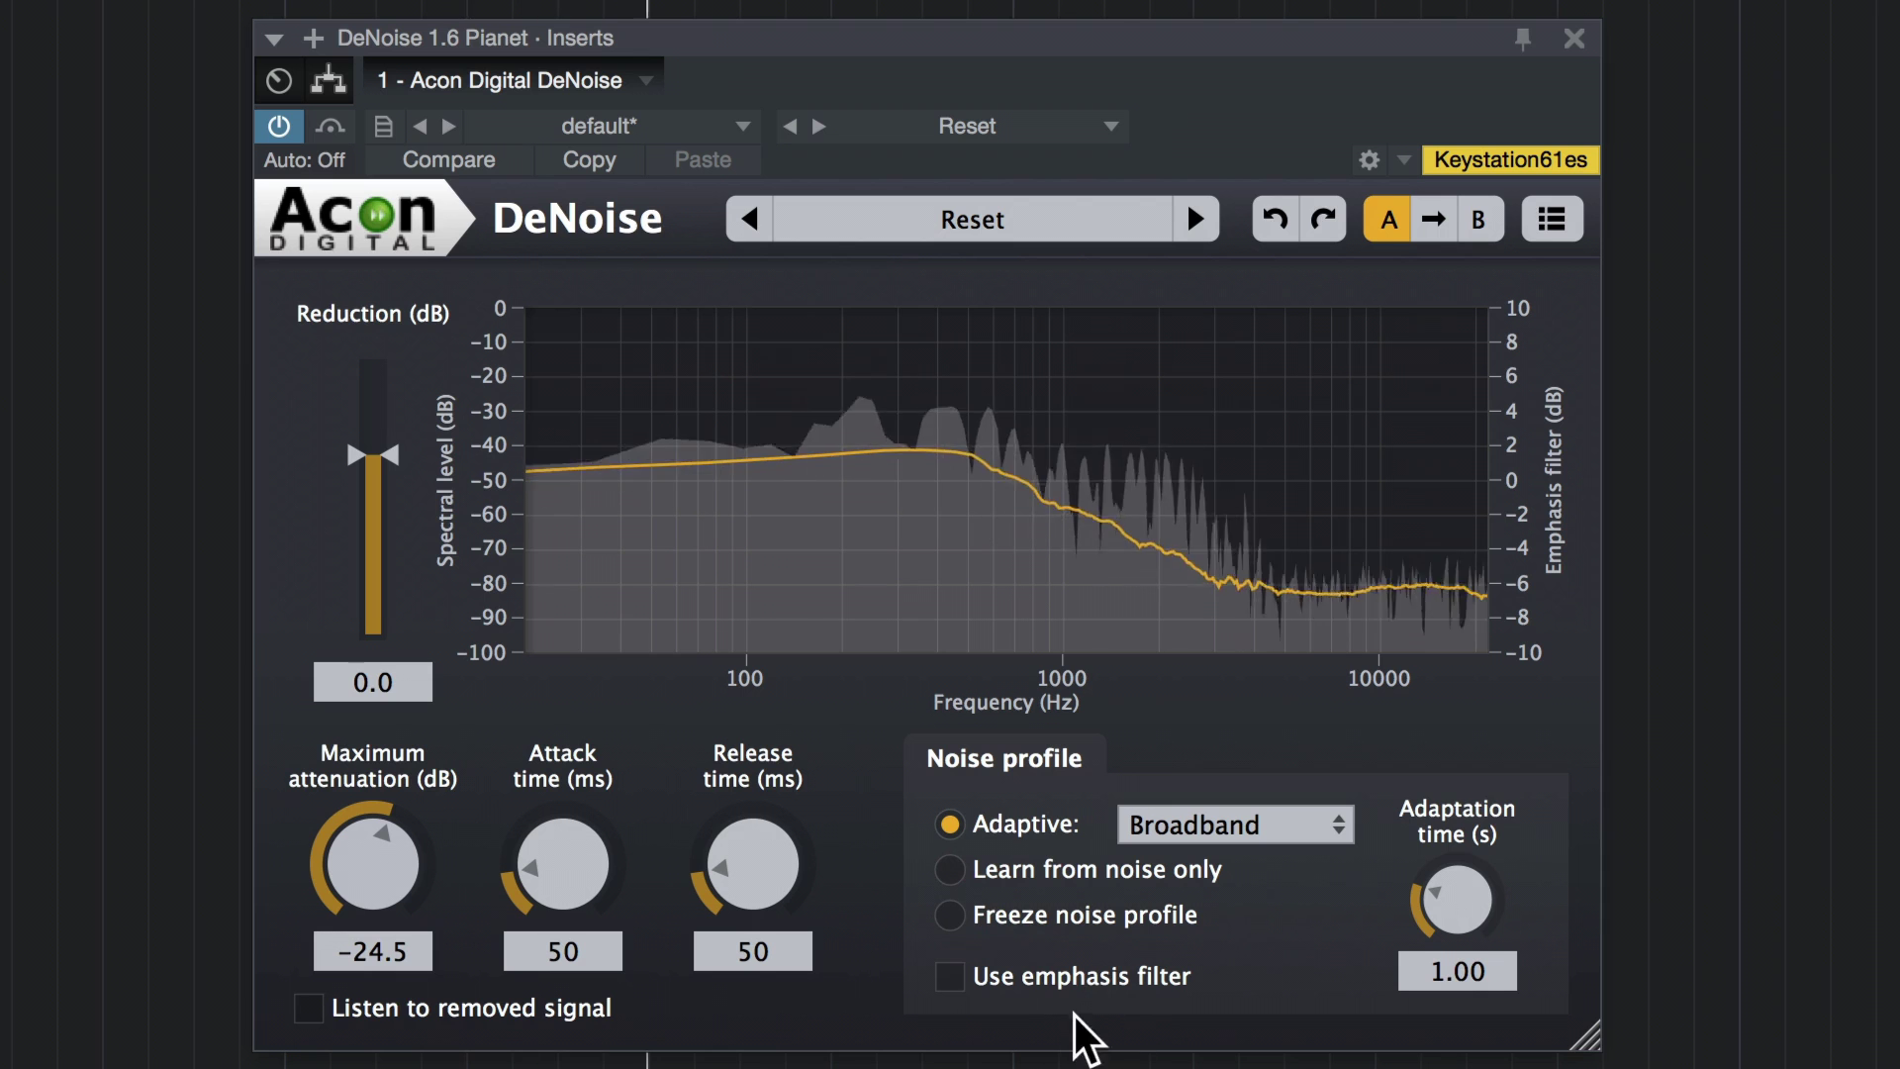
left_click(1050, 987)
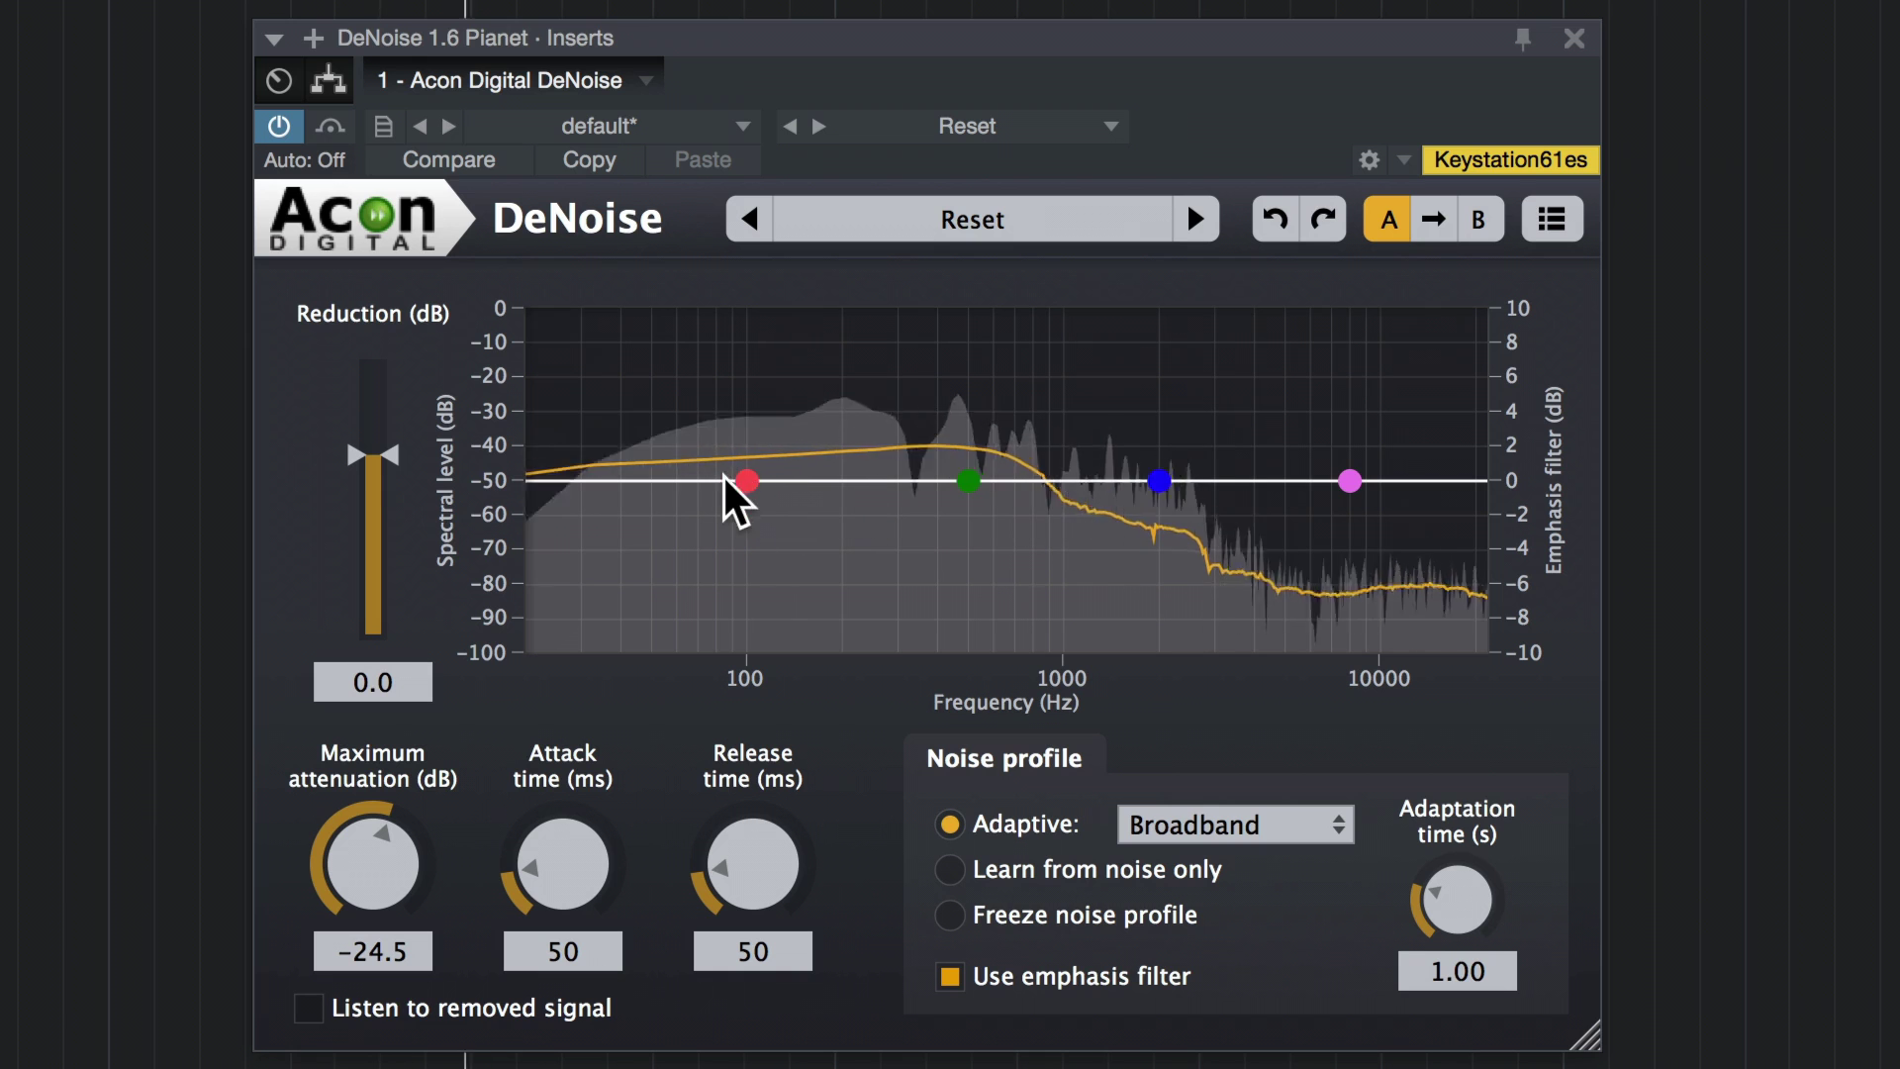
Shape the emphasis curve: lower lows, dip near 290 Hz and 1.7 kHz, boost about +6 dB near 7.8 kHz
left_click_drag(738, 525, 739, 531)
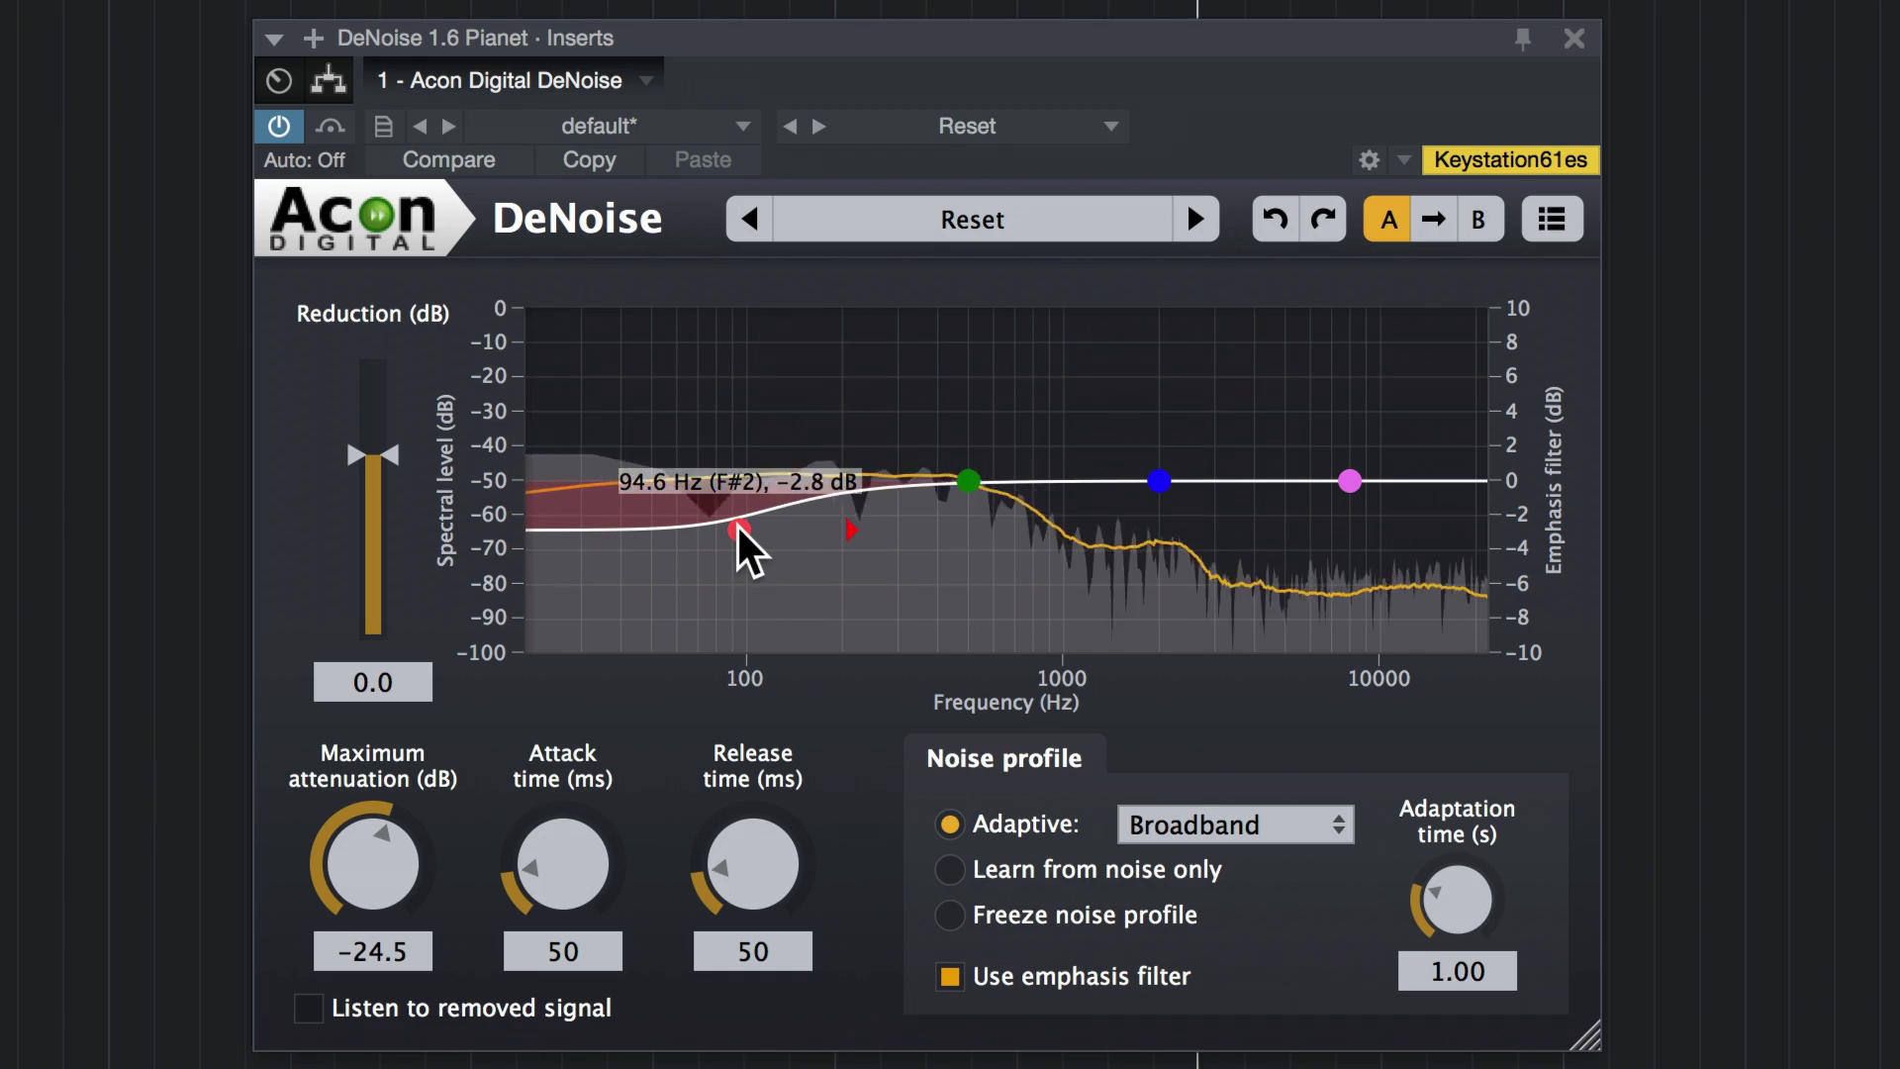
left_click(967, 481)
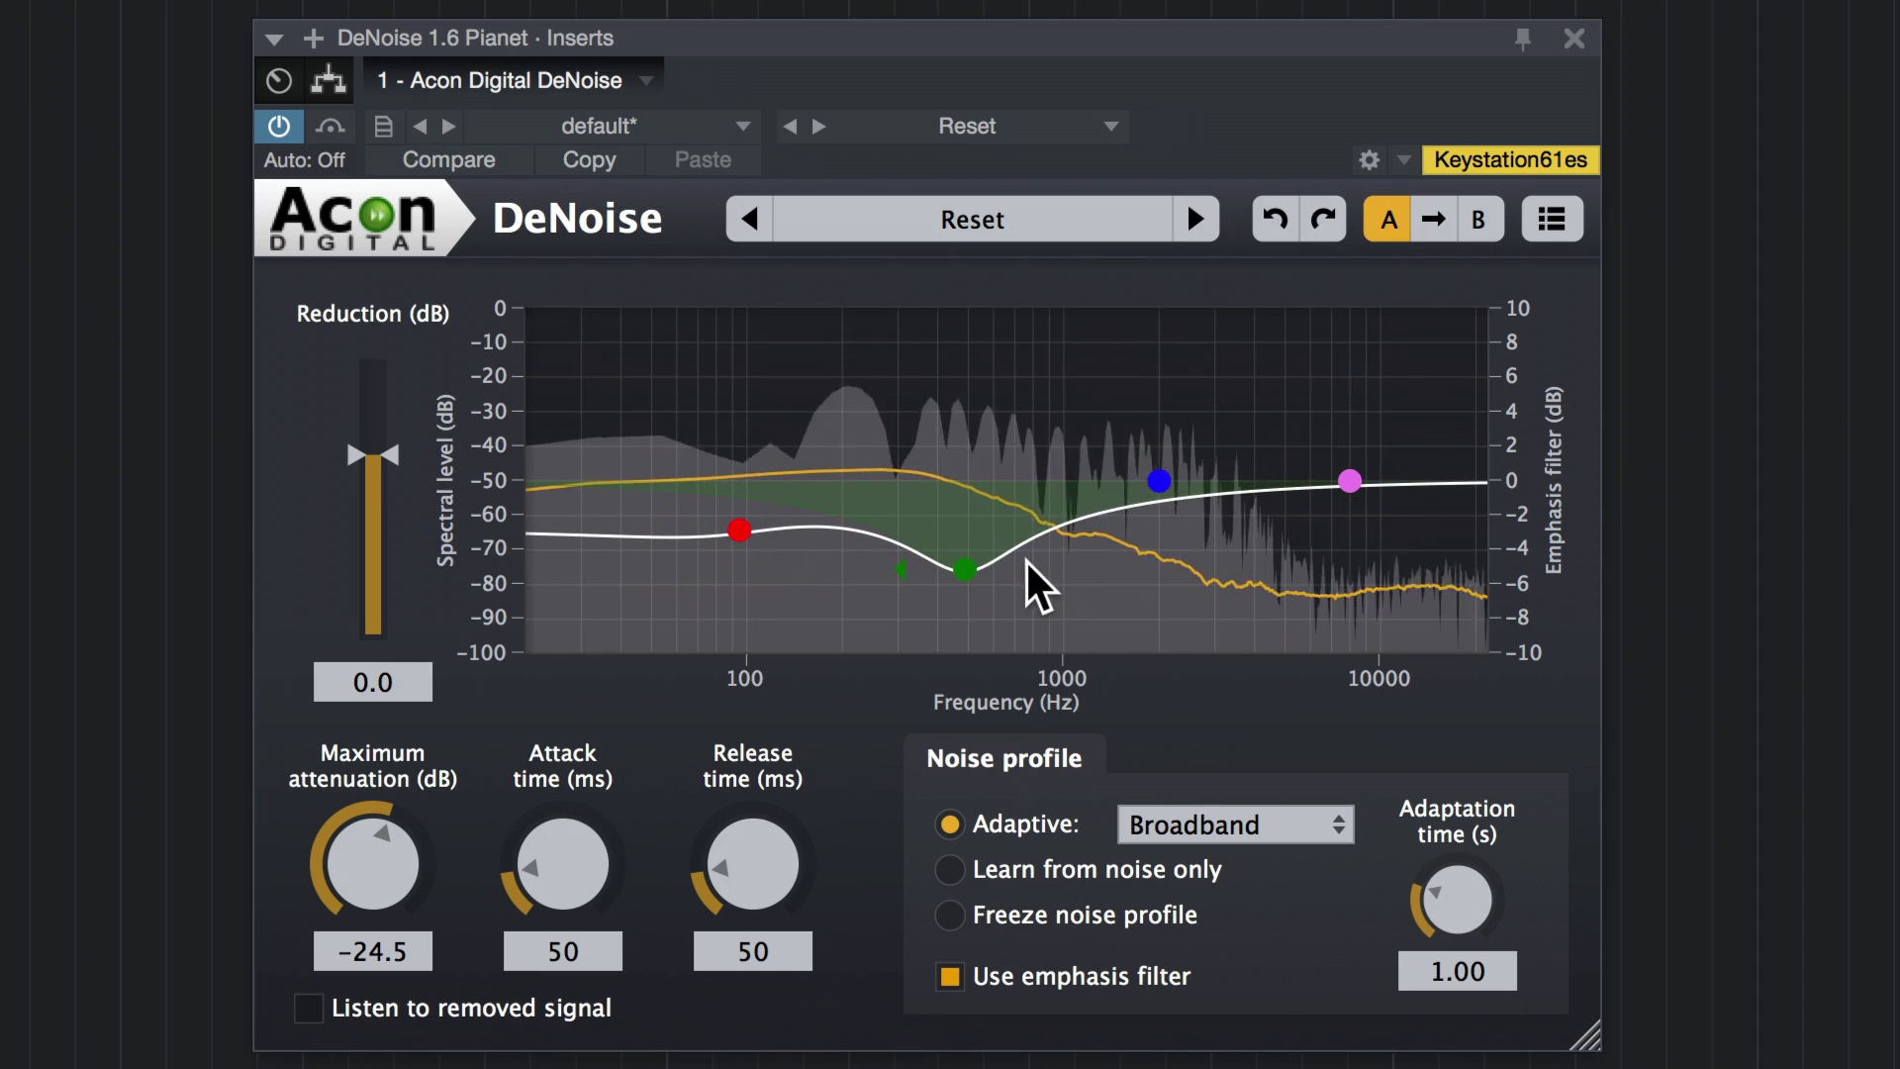
mouse_move(948, 561)
left_mouse_down()
mouse_move(952, 608)
mouse_move(959, 593)
left_mouse_up()
left_click_drag(1352, 481, 1347, 382)
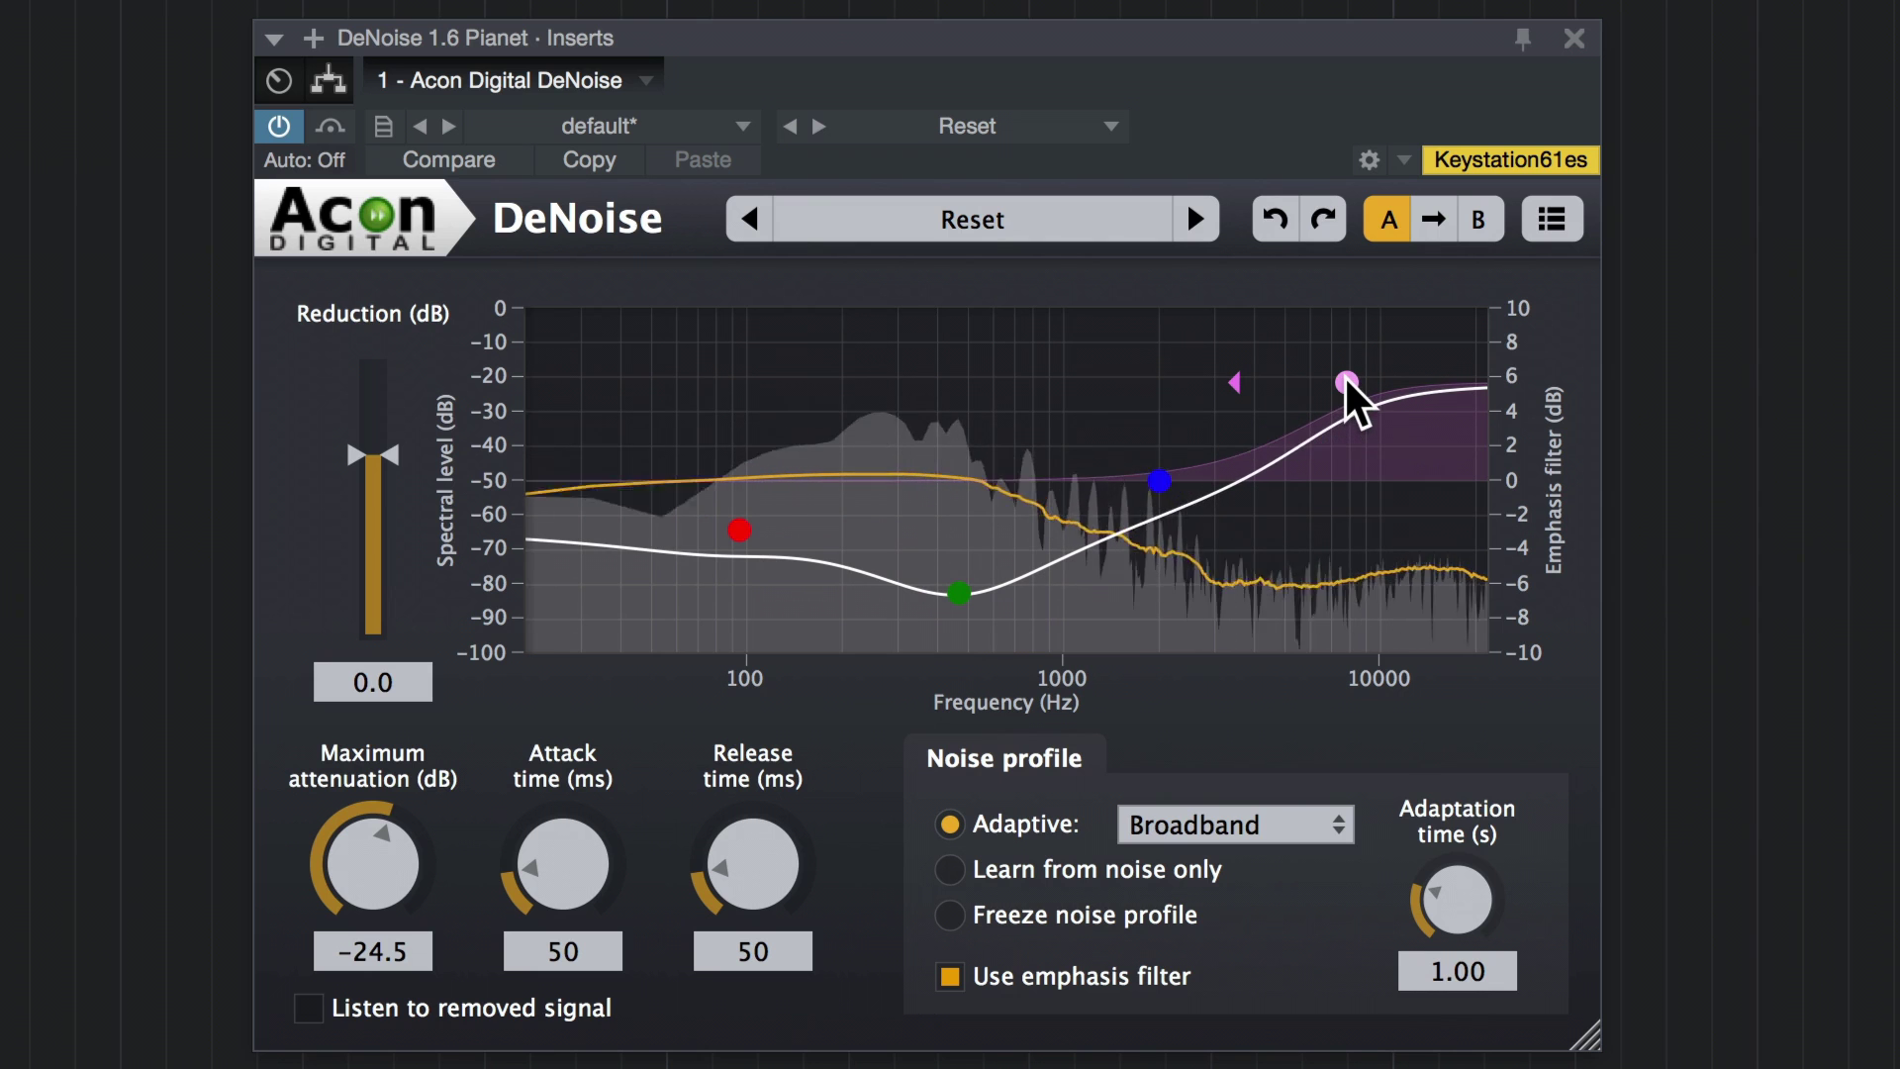
mouse_move(1161, 483)
left_mouse_down()
mouse_move(1130, 530)
mouse_move(1125, 493)
left_mouse_up()
left_click_drag(940, 594, 892, 600)
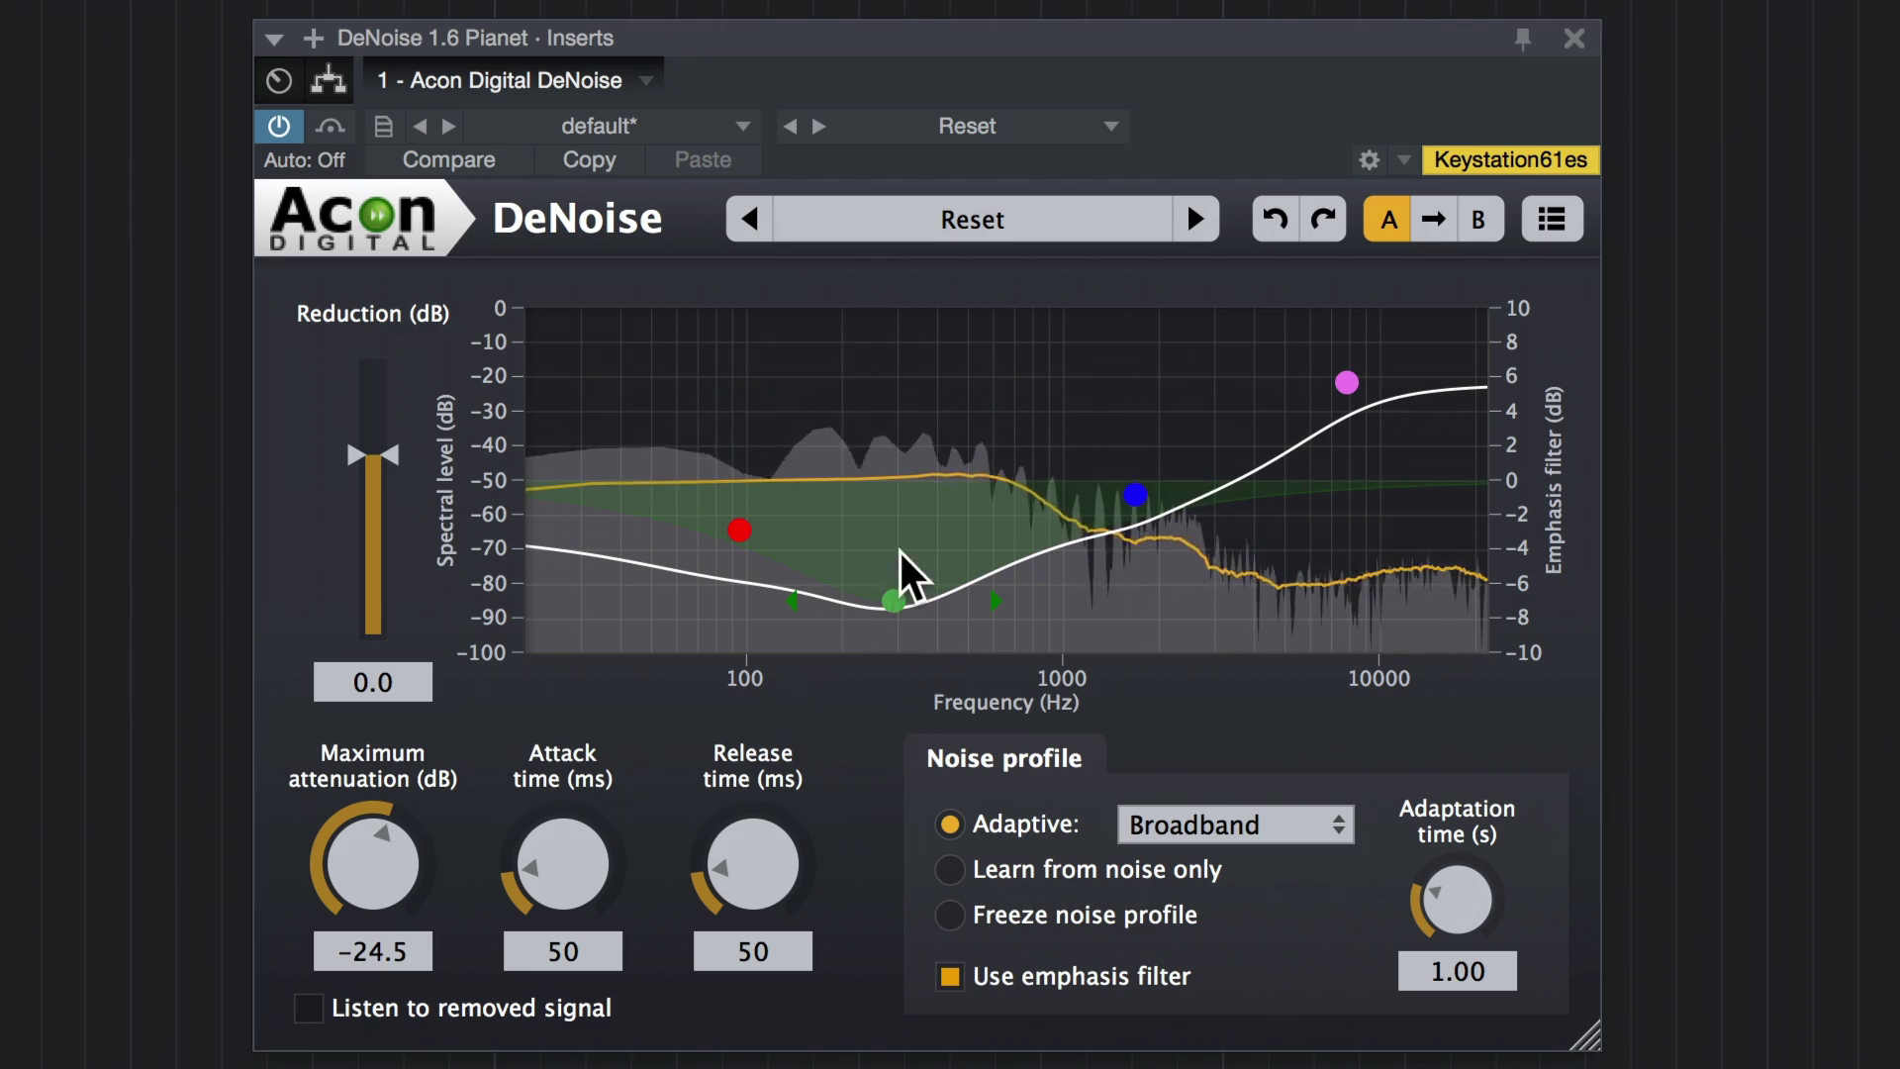
Toggle Bypass to A/B the cleaned track, then position the next track's default DeNoise window
left_click(326, 128)
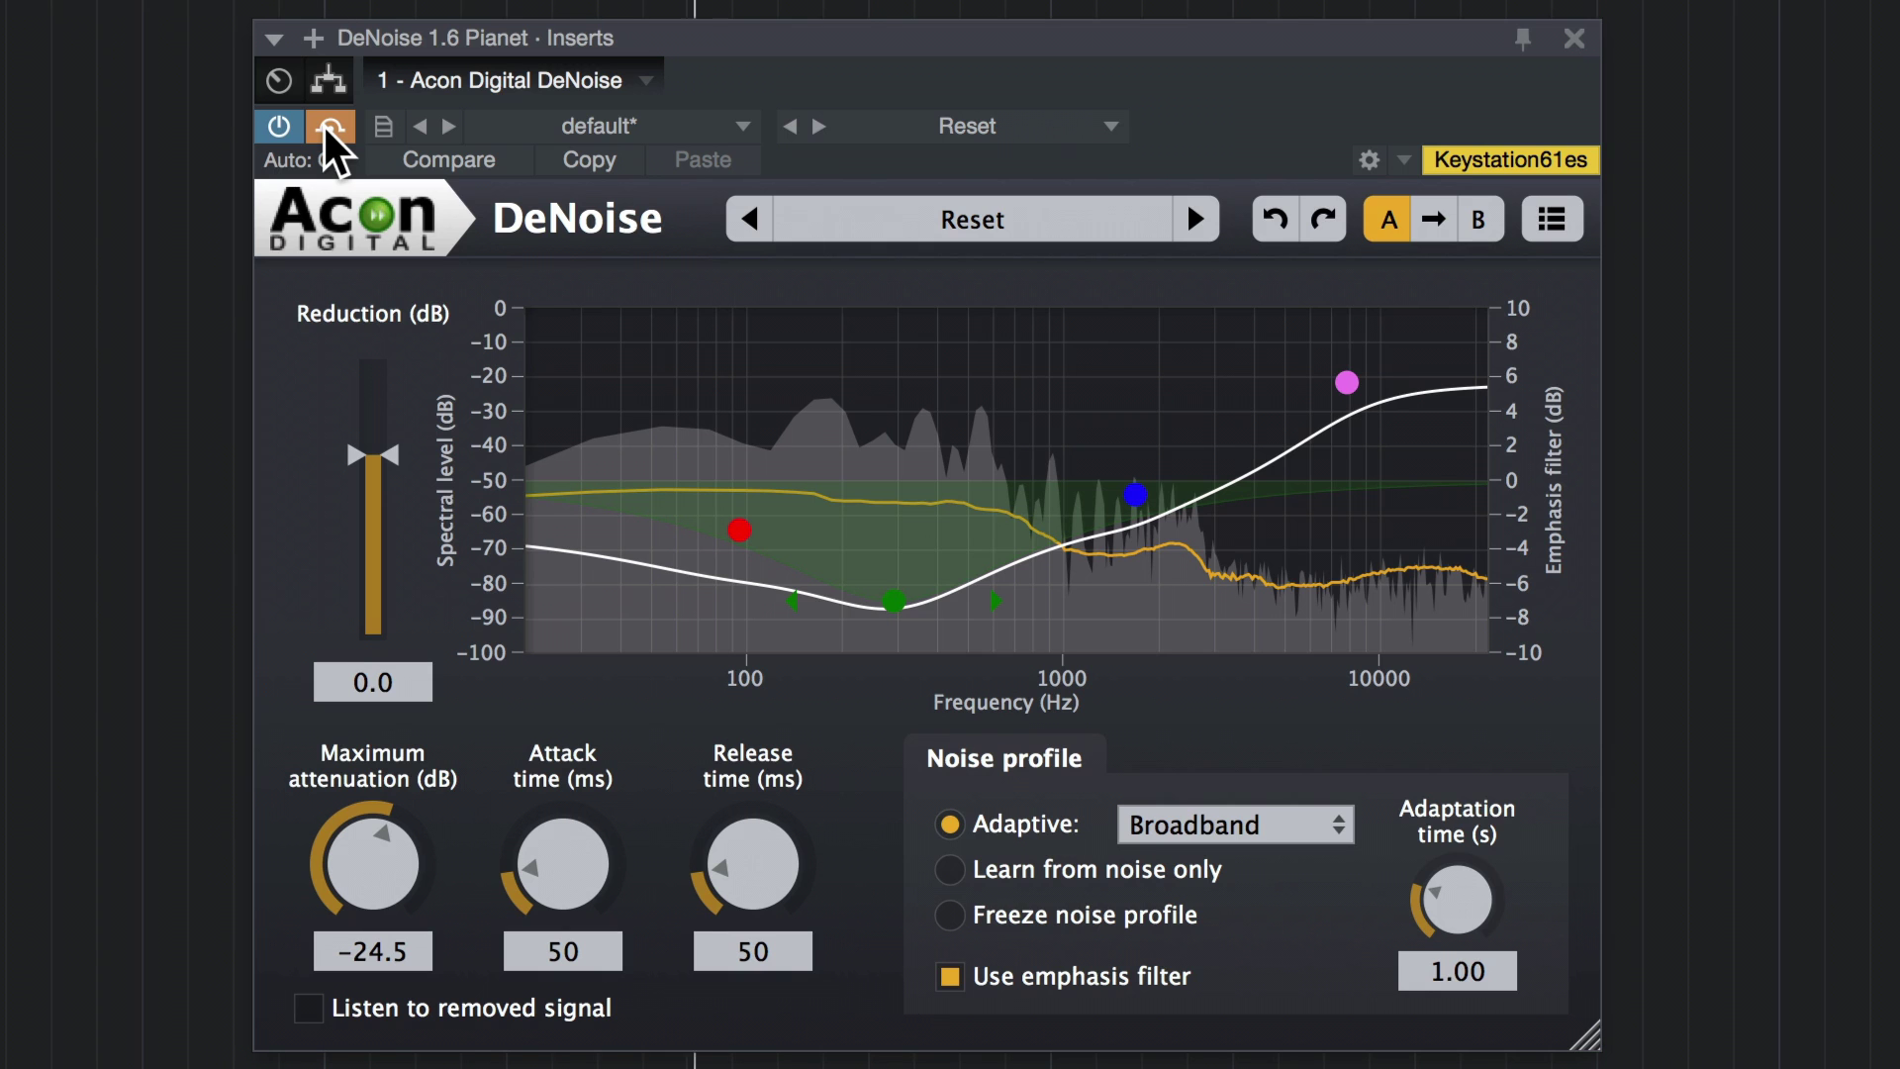
left_click(325, 128)
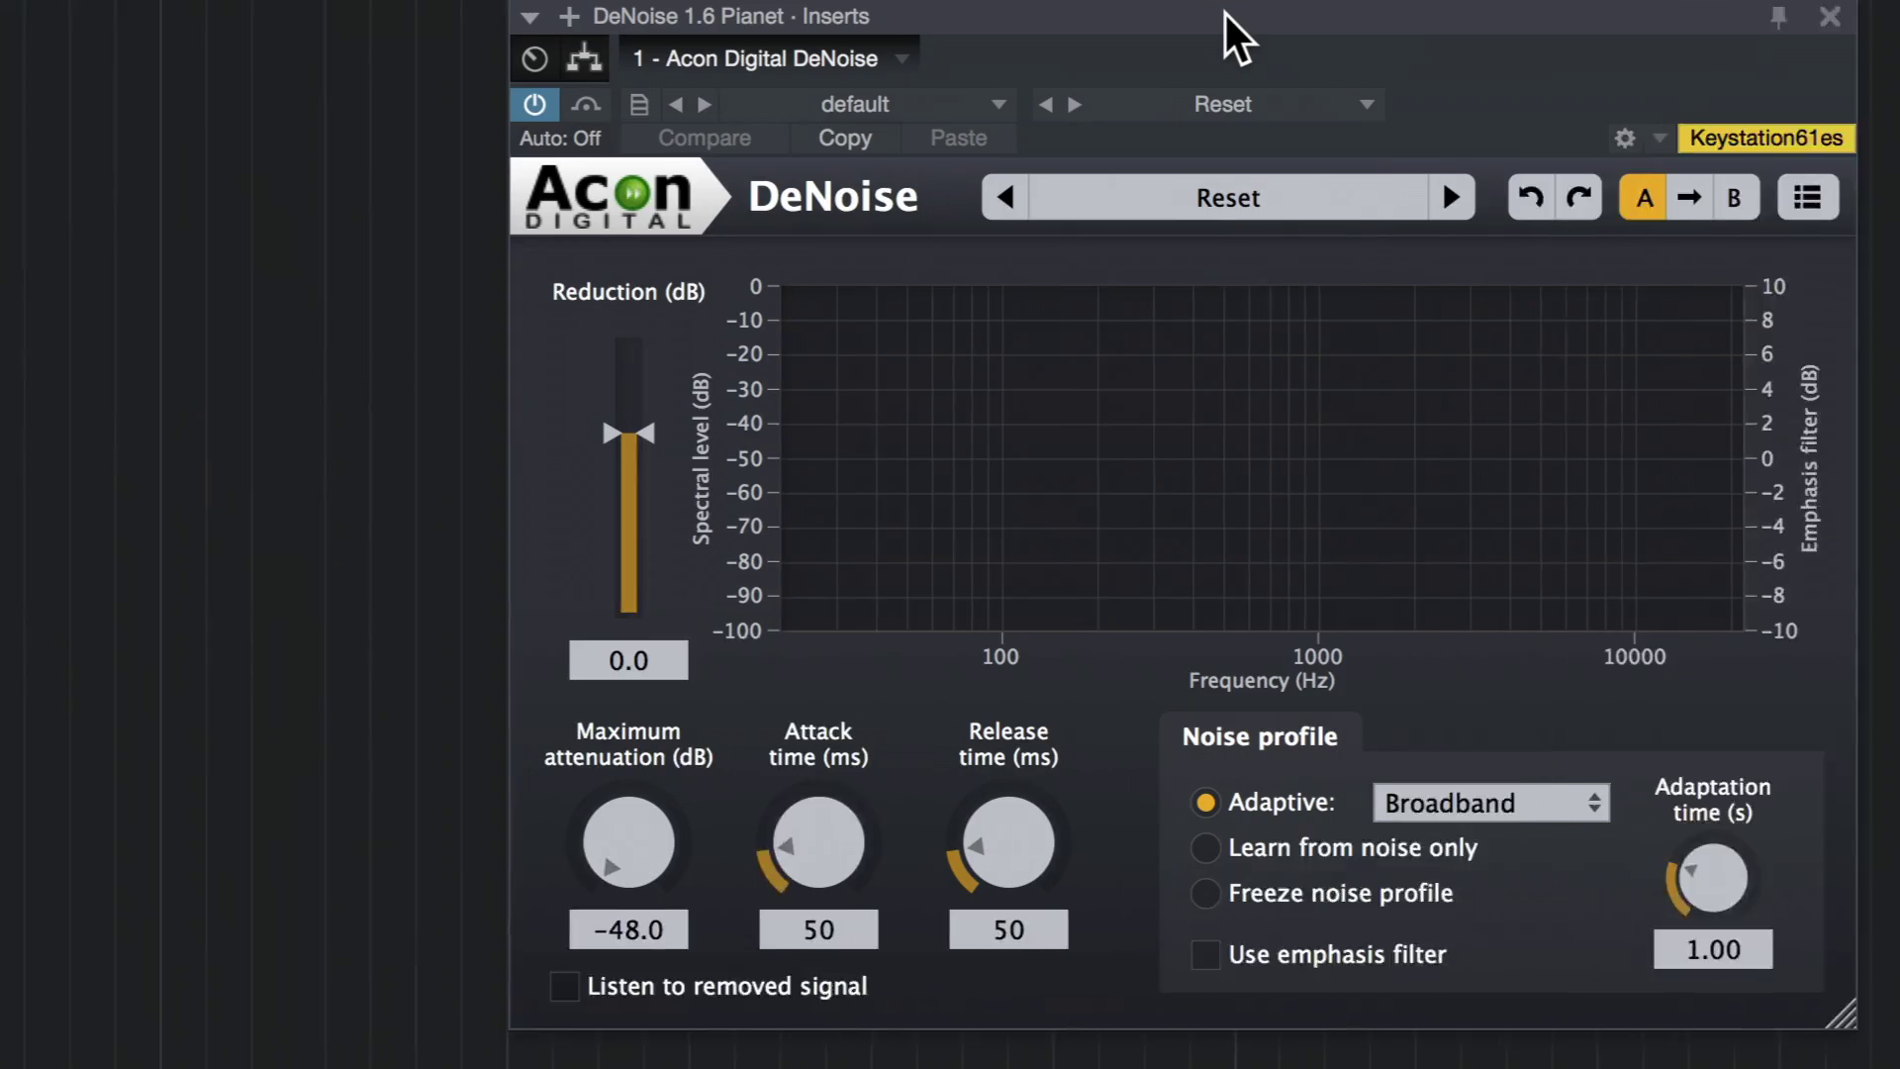
left_click_drag(1226, 13, 944, 12)
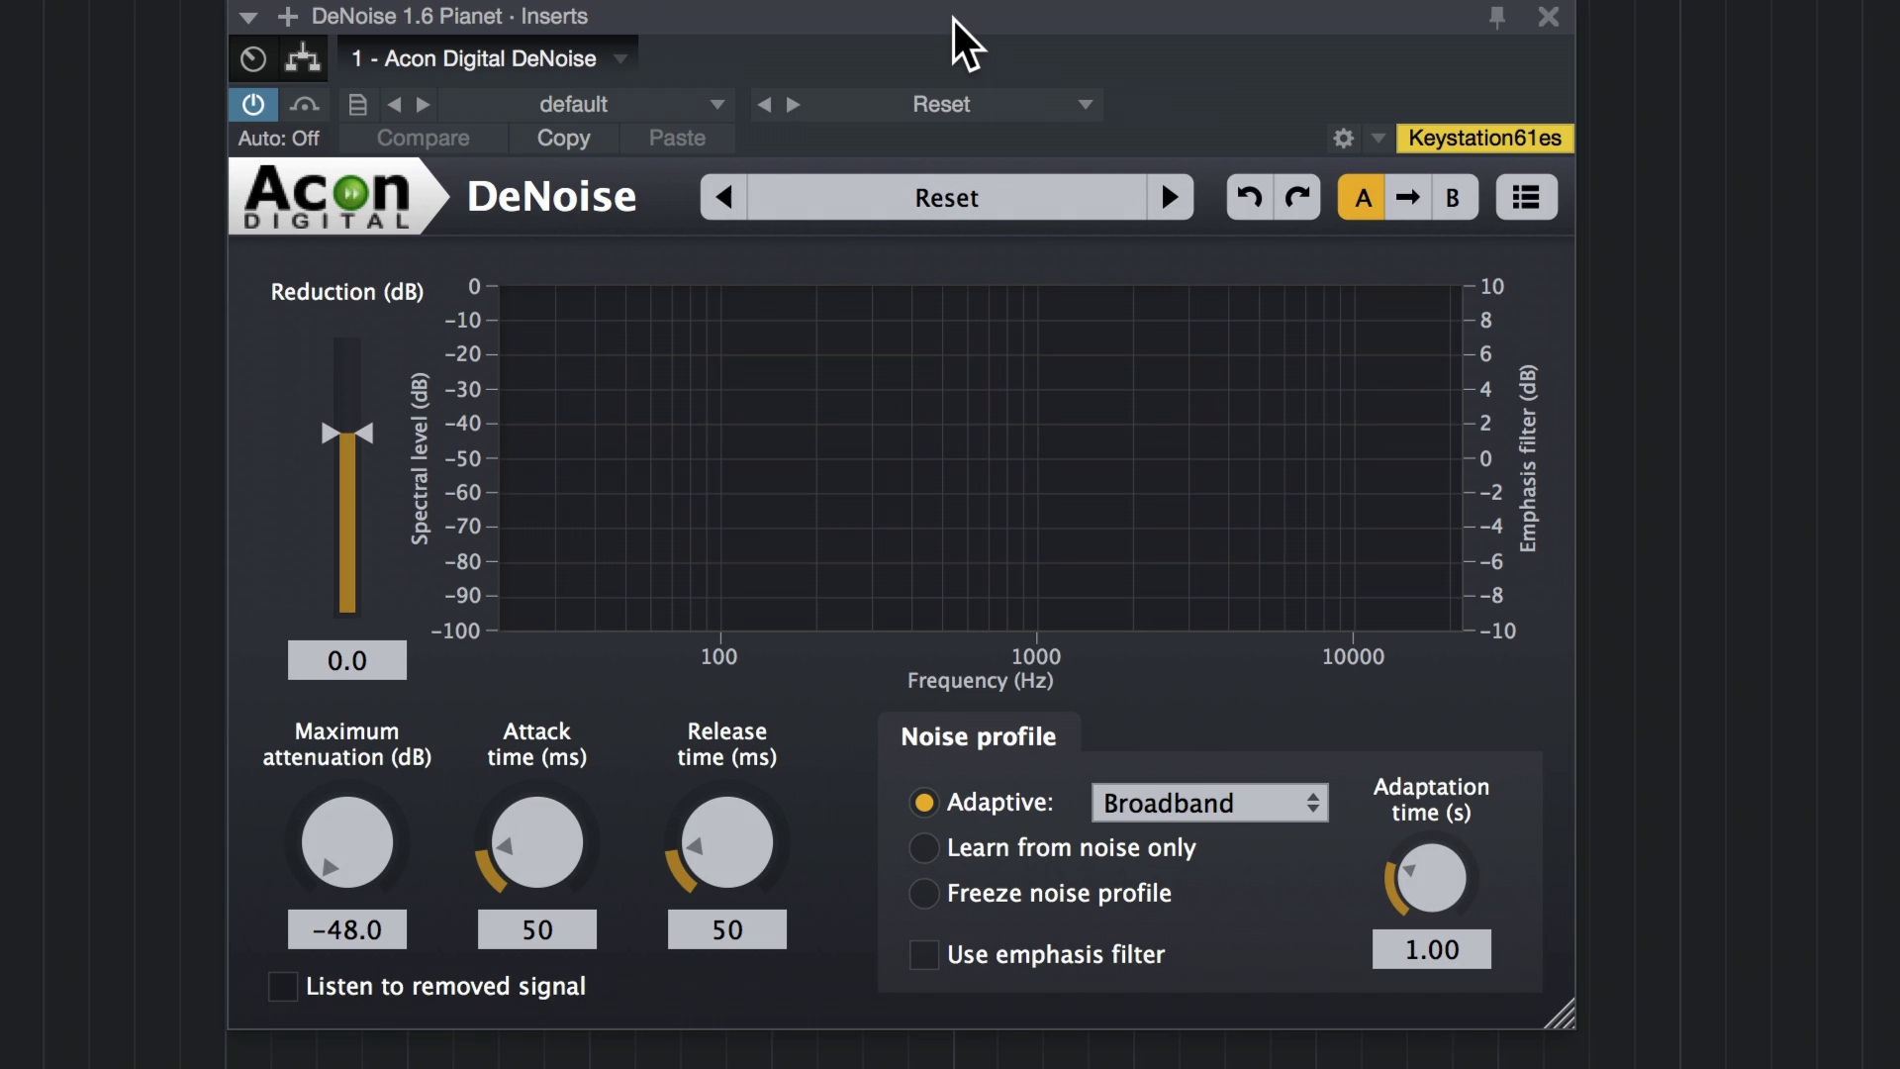
Play the next track, learn the noise profile from noise only, and freeze it
key("space")
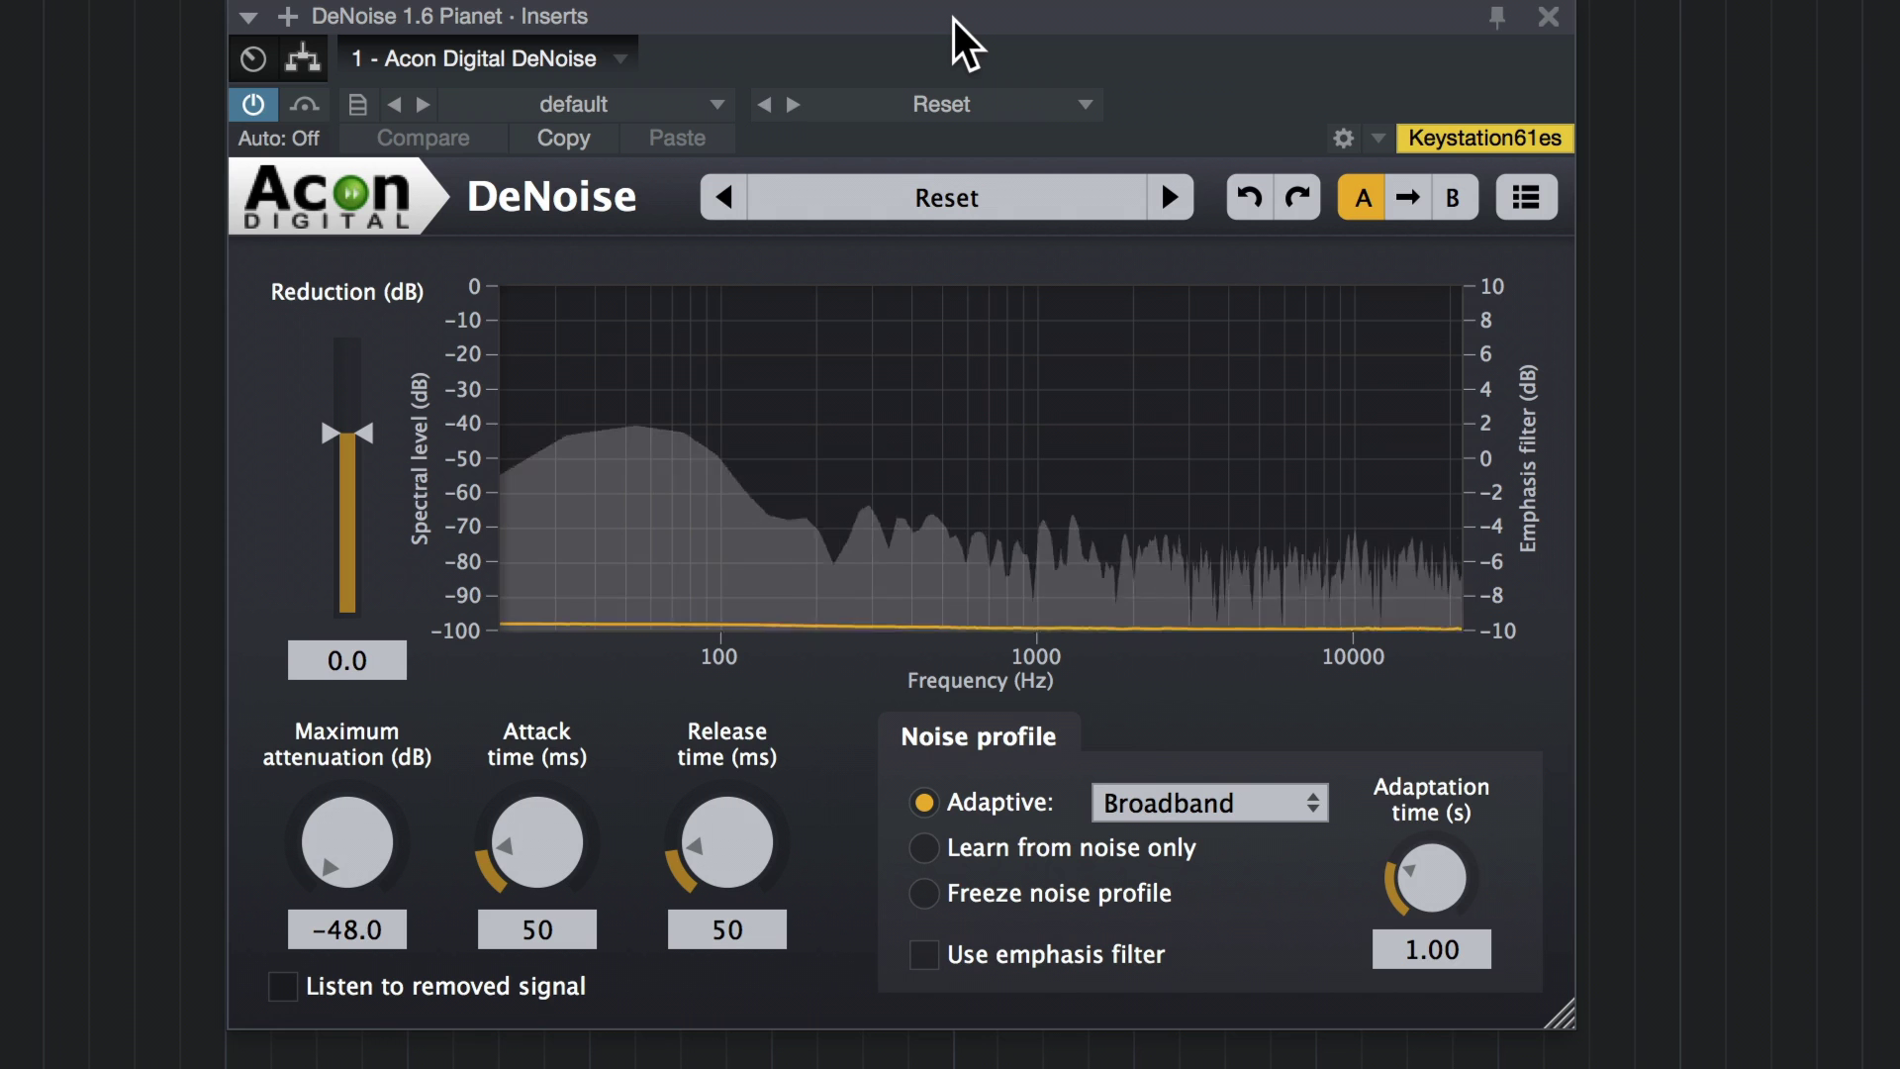
left_click(1066, 851)
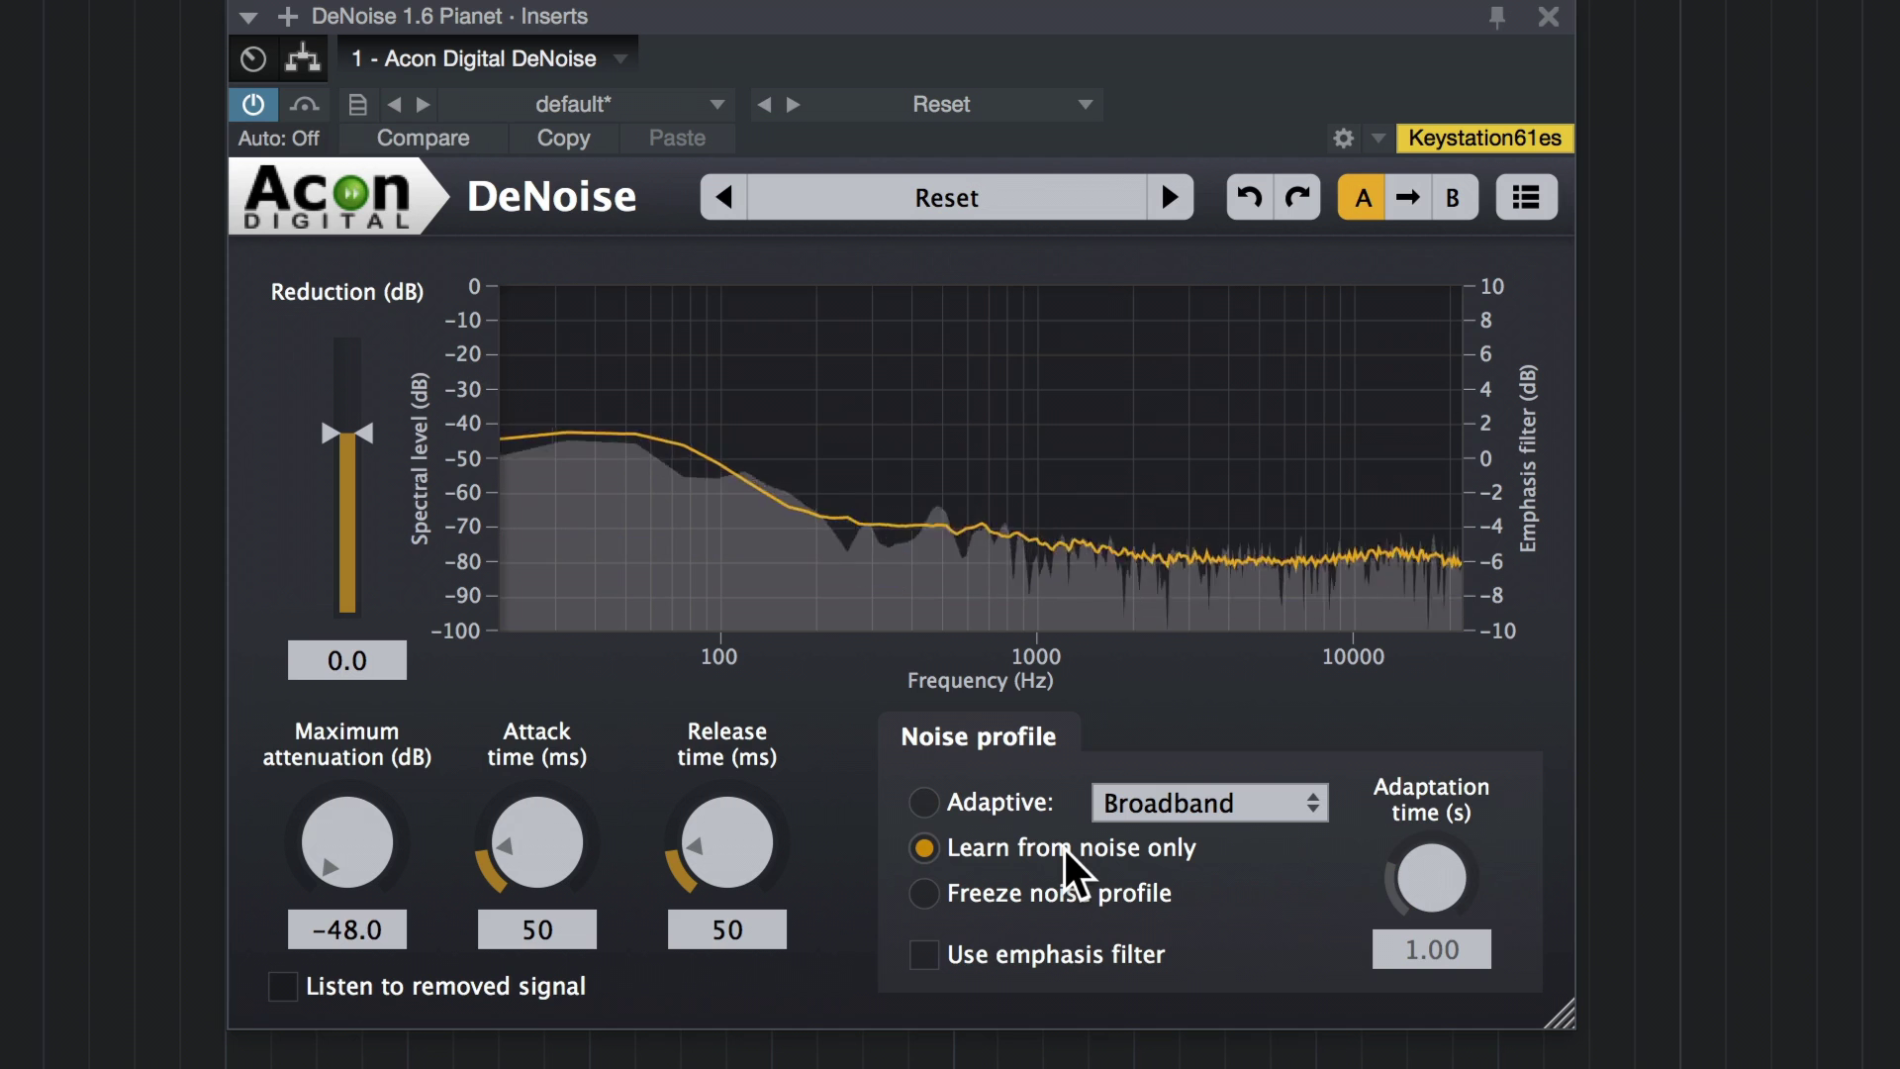
left_click(1066, 903)
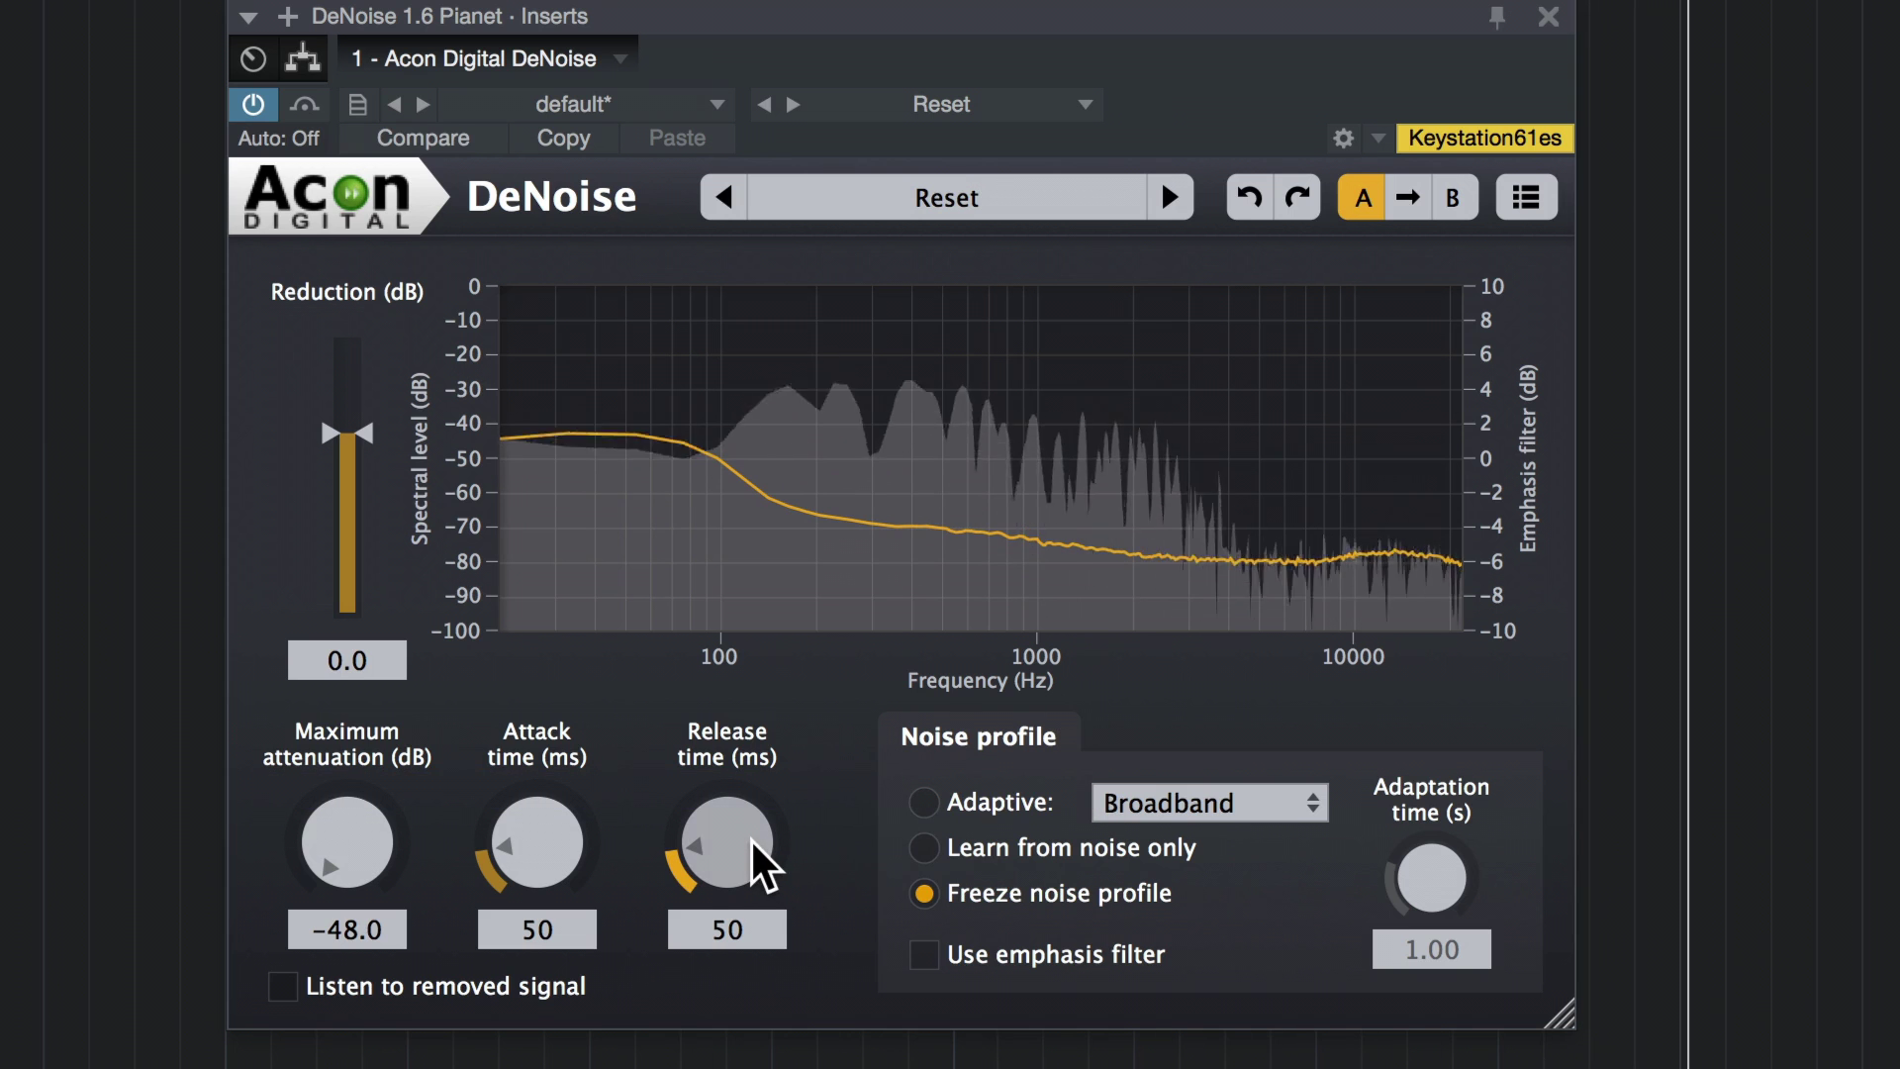
Set release time to 39 ms and maximum attenuation to -26.8 dB, then bypass to compare
left_click_drag(752, 840, 754, 852)
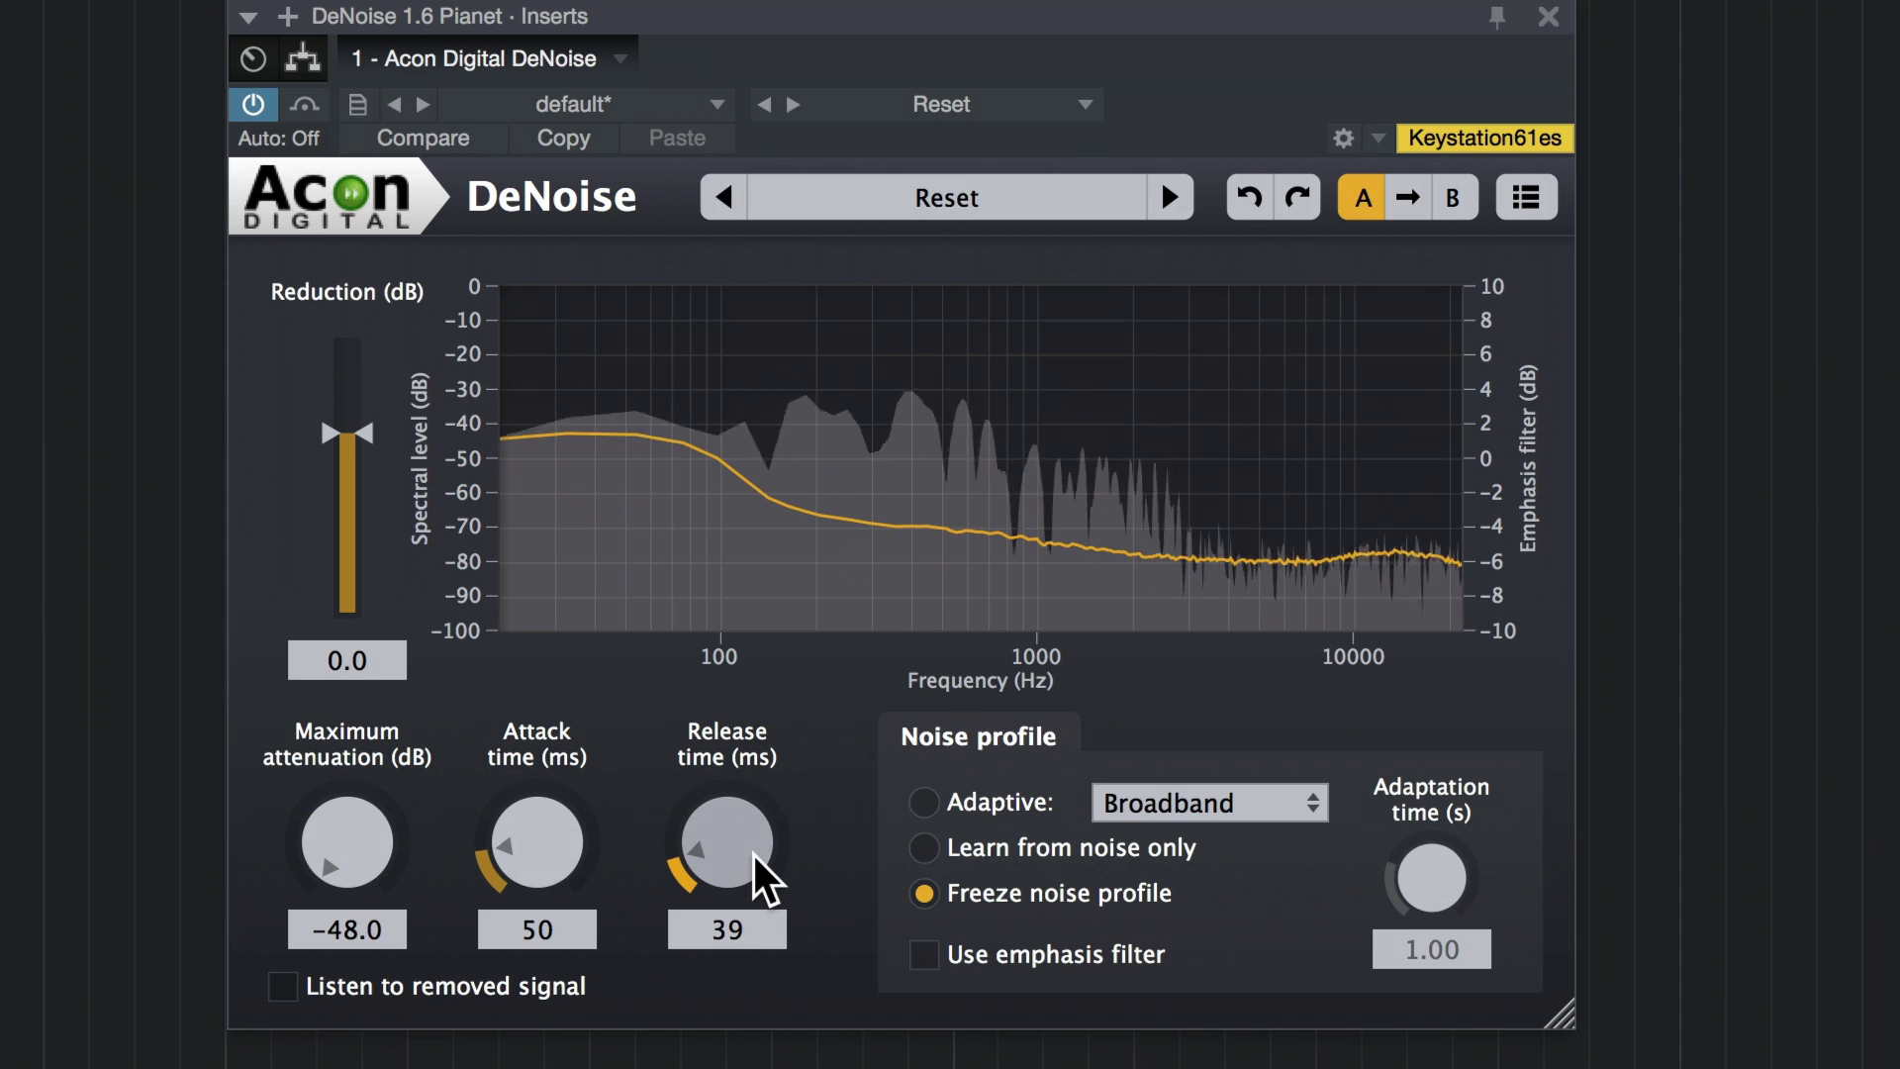
left_click_drag(374, 823, 504, 592)
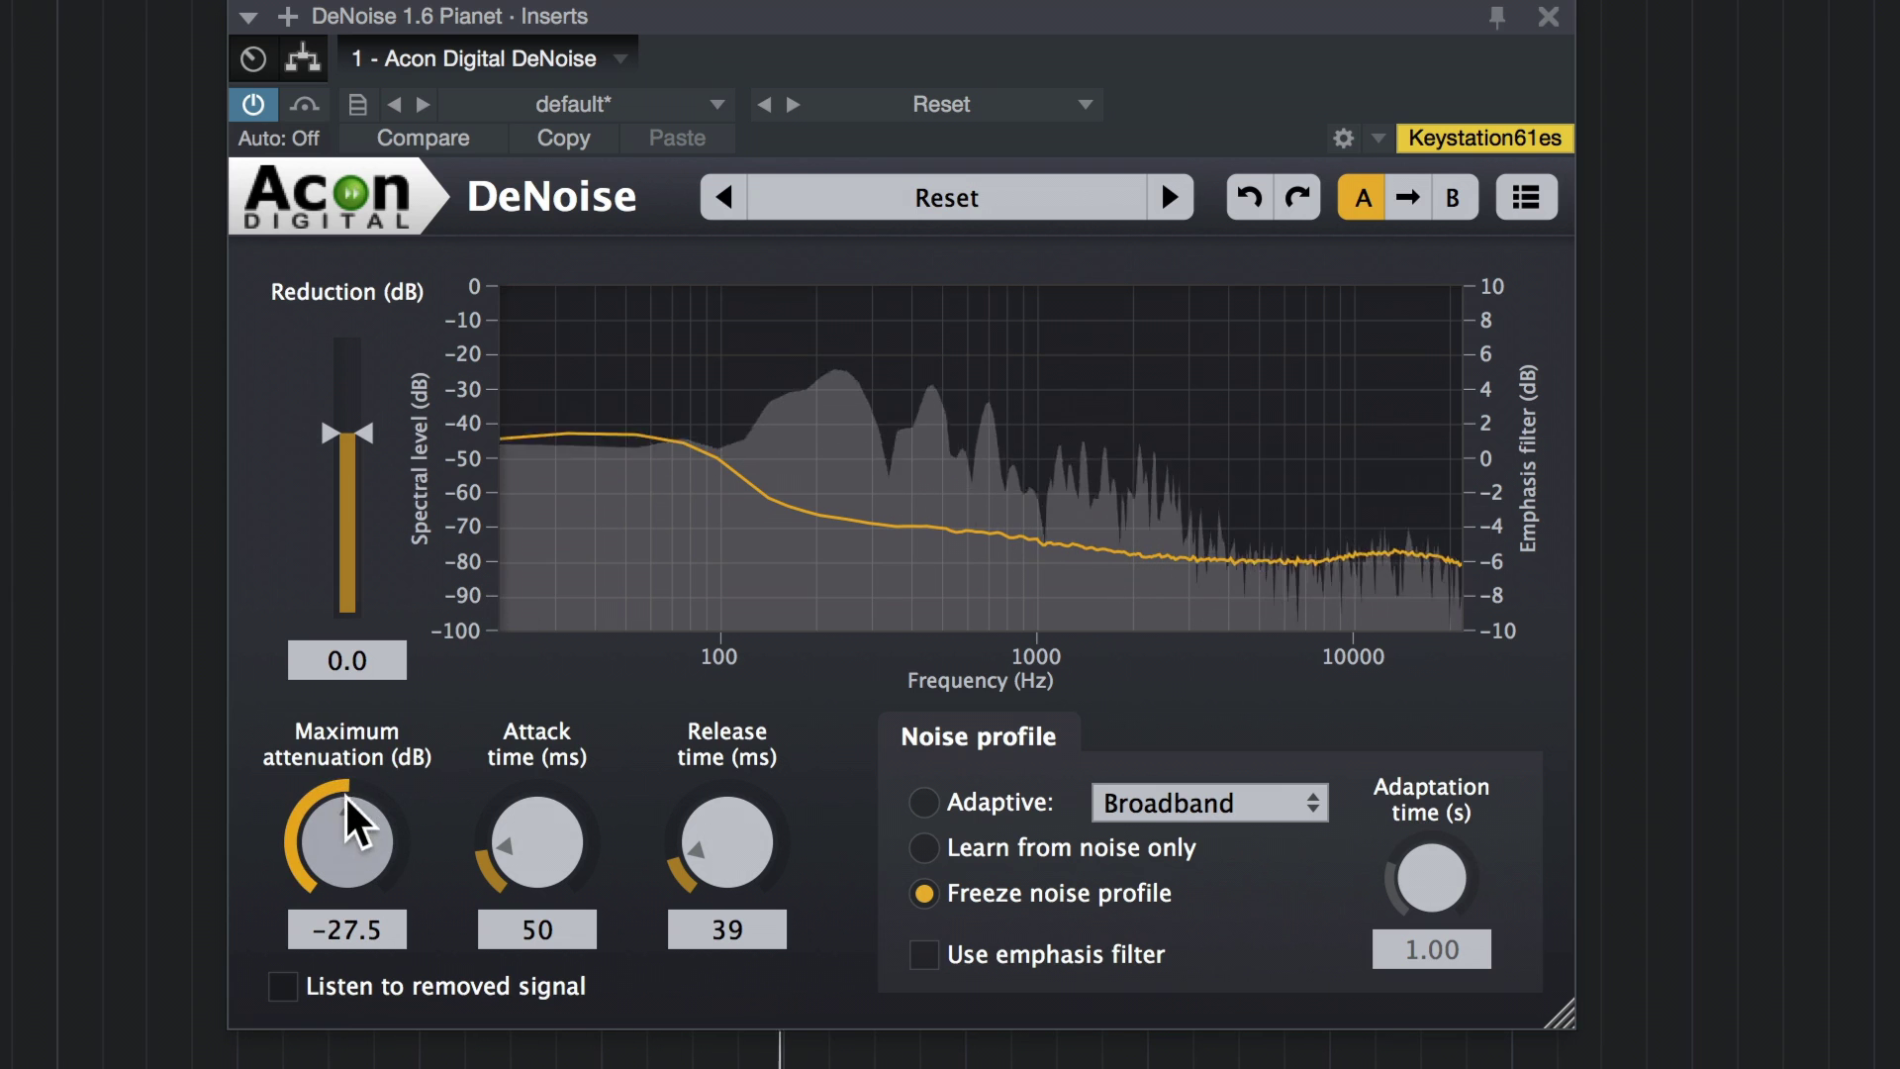
left_click_drag(356, 821, 357, 818)
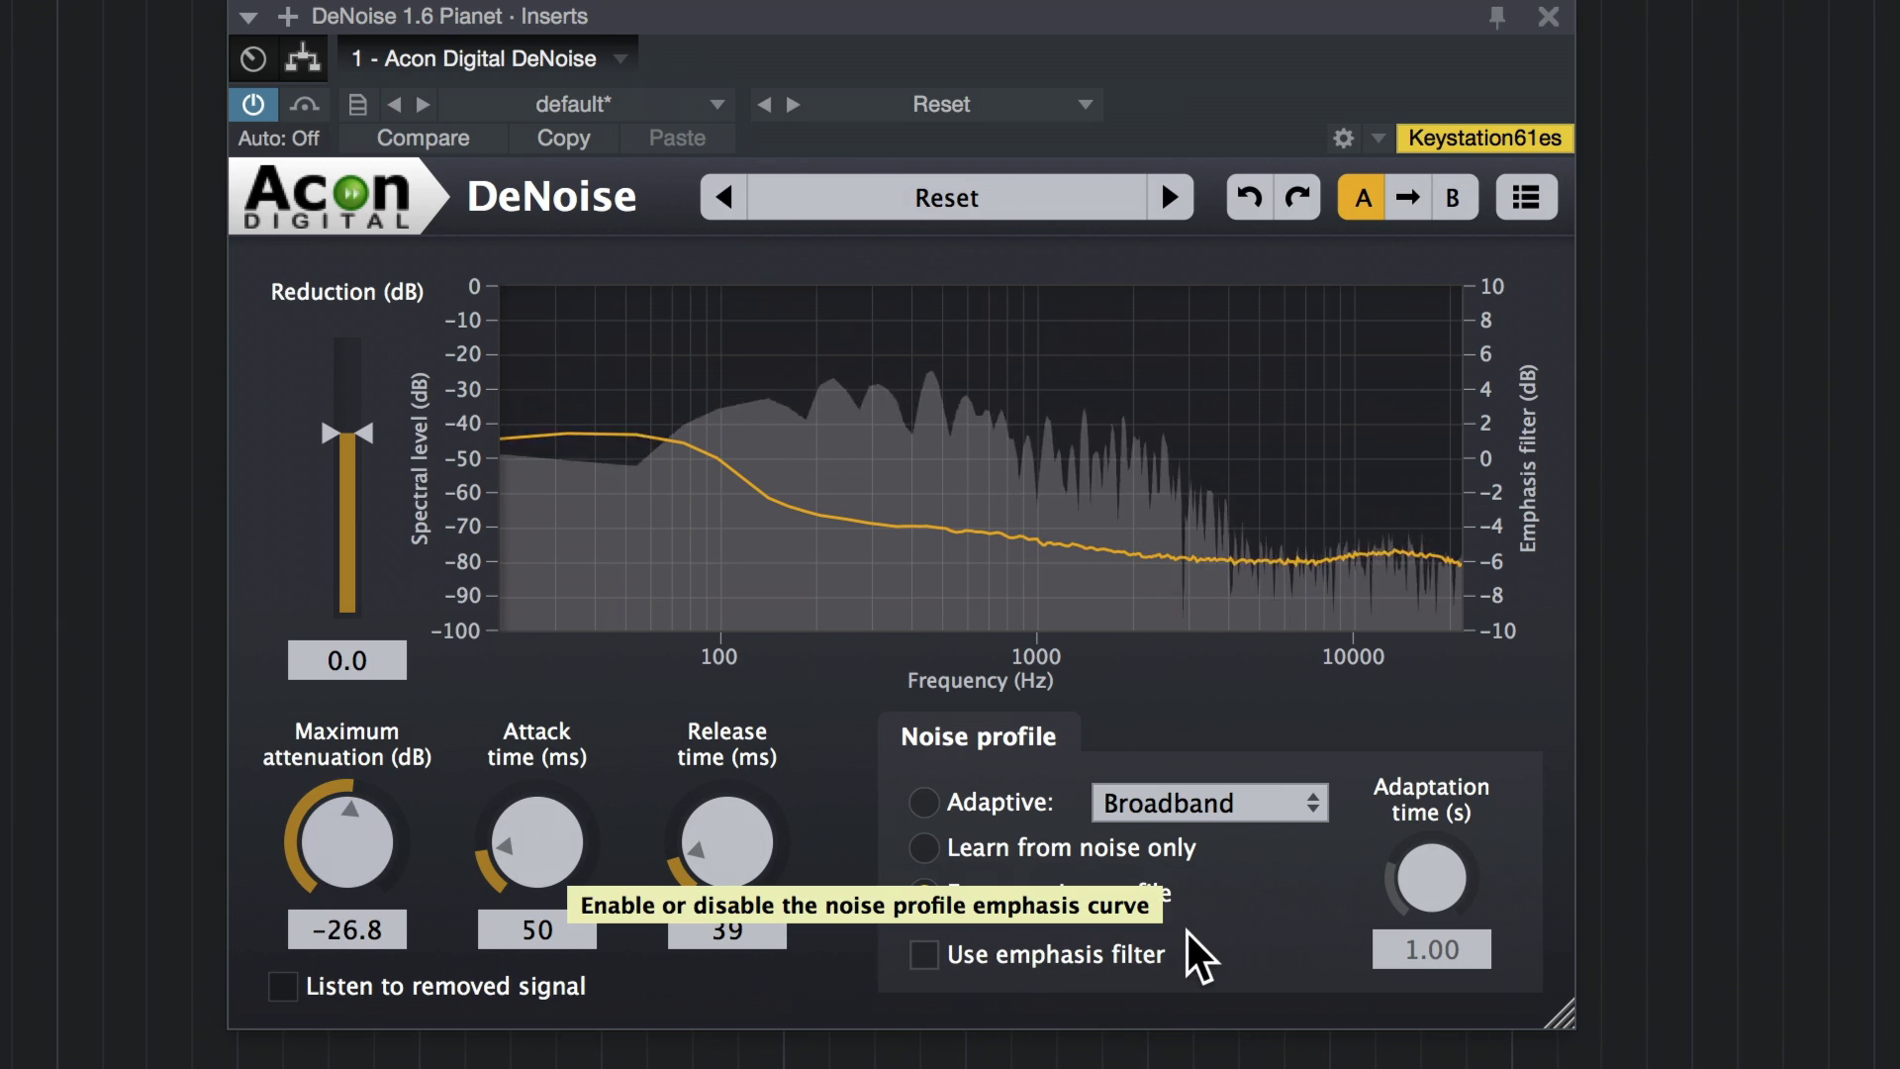
left_click(306, 104)
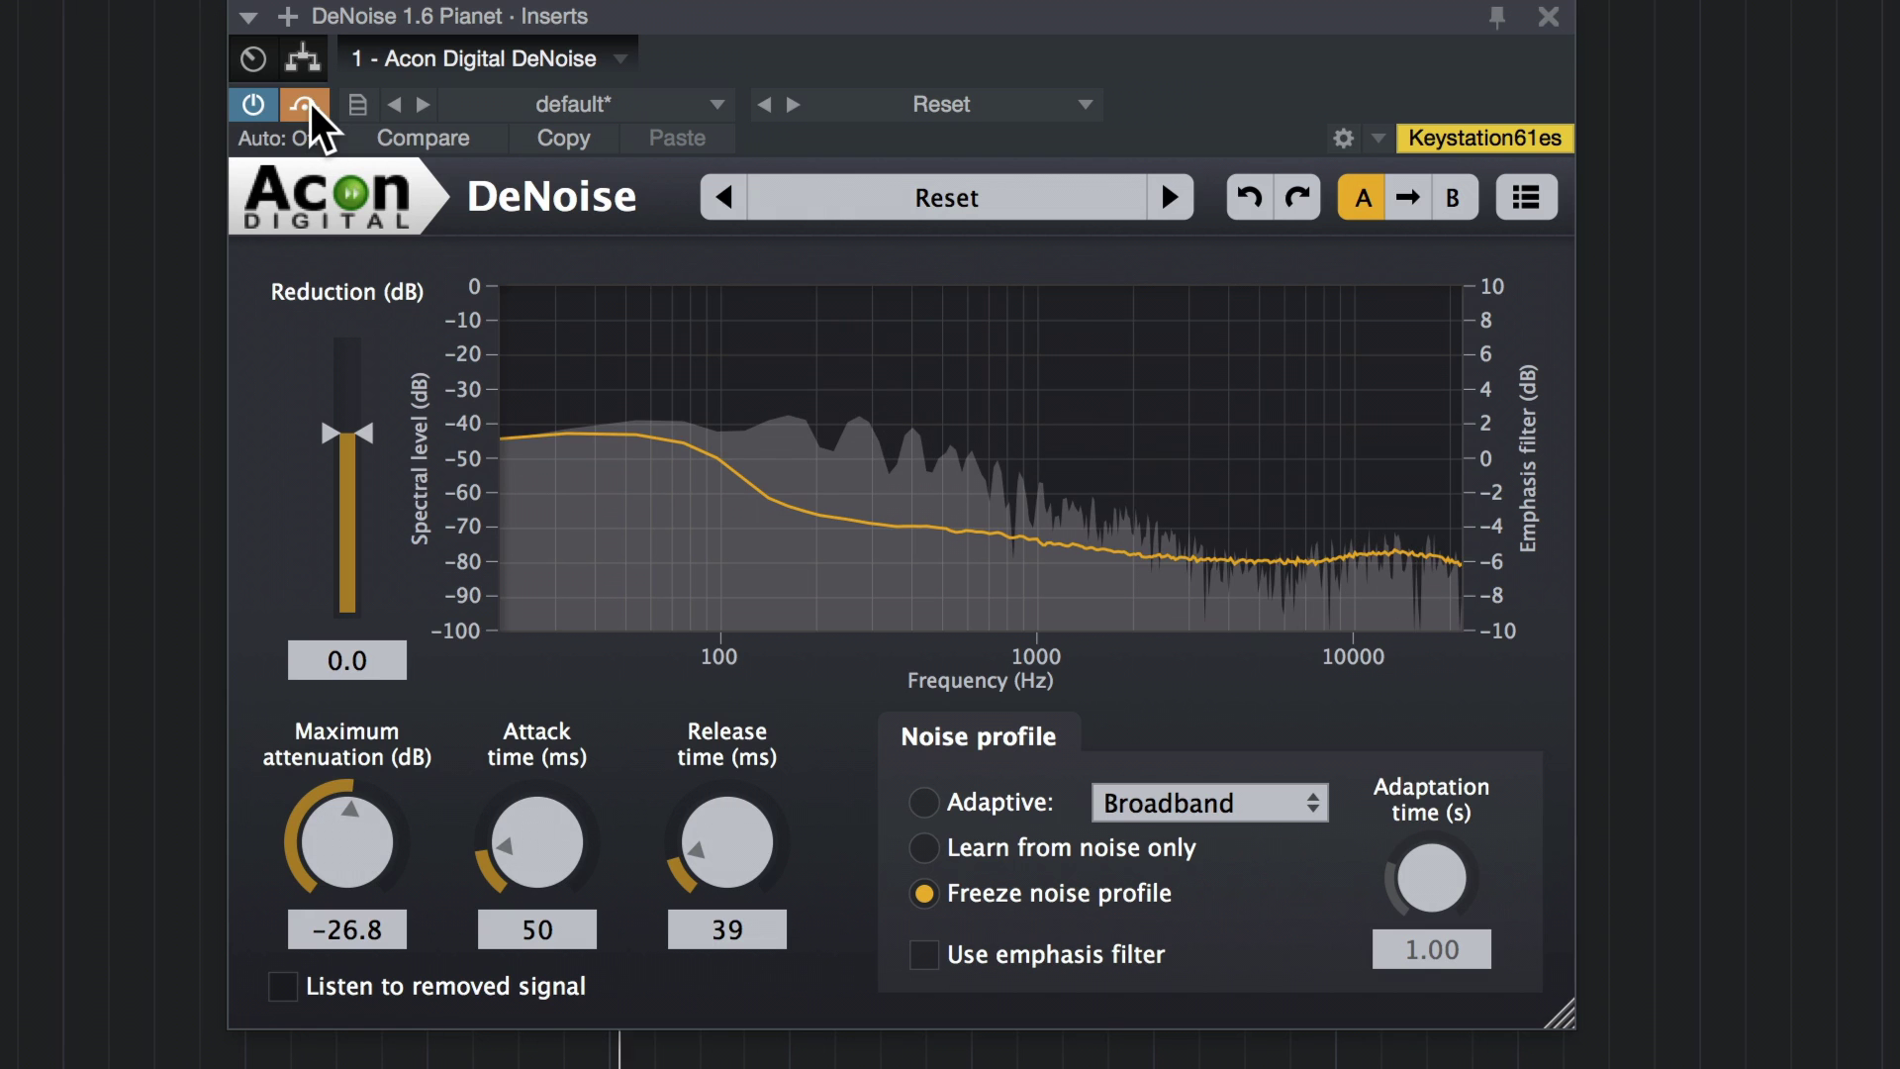
Re-enable DeNoise and shorten the release time to about 31 ms
left_click(306, 104)
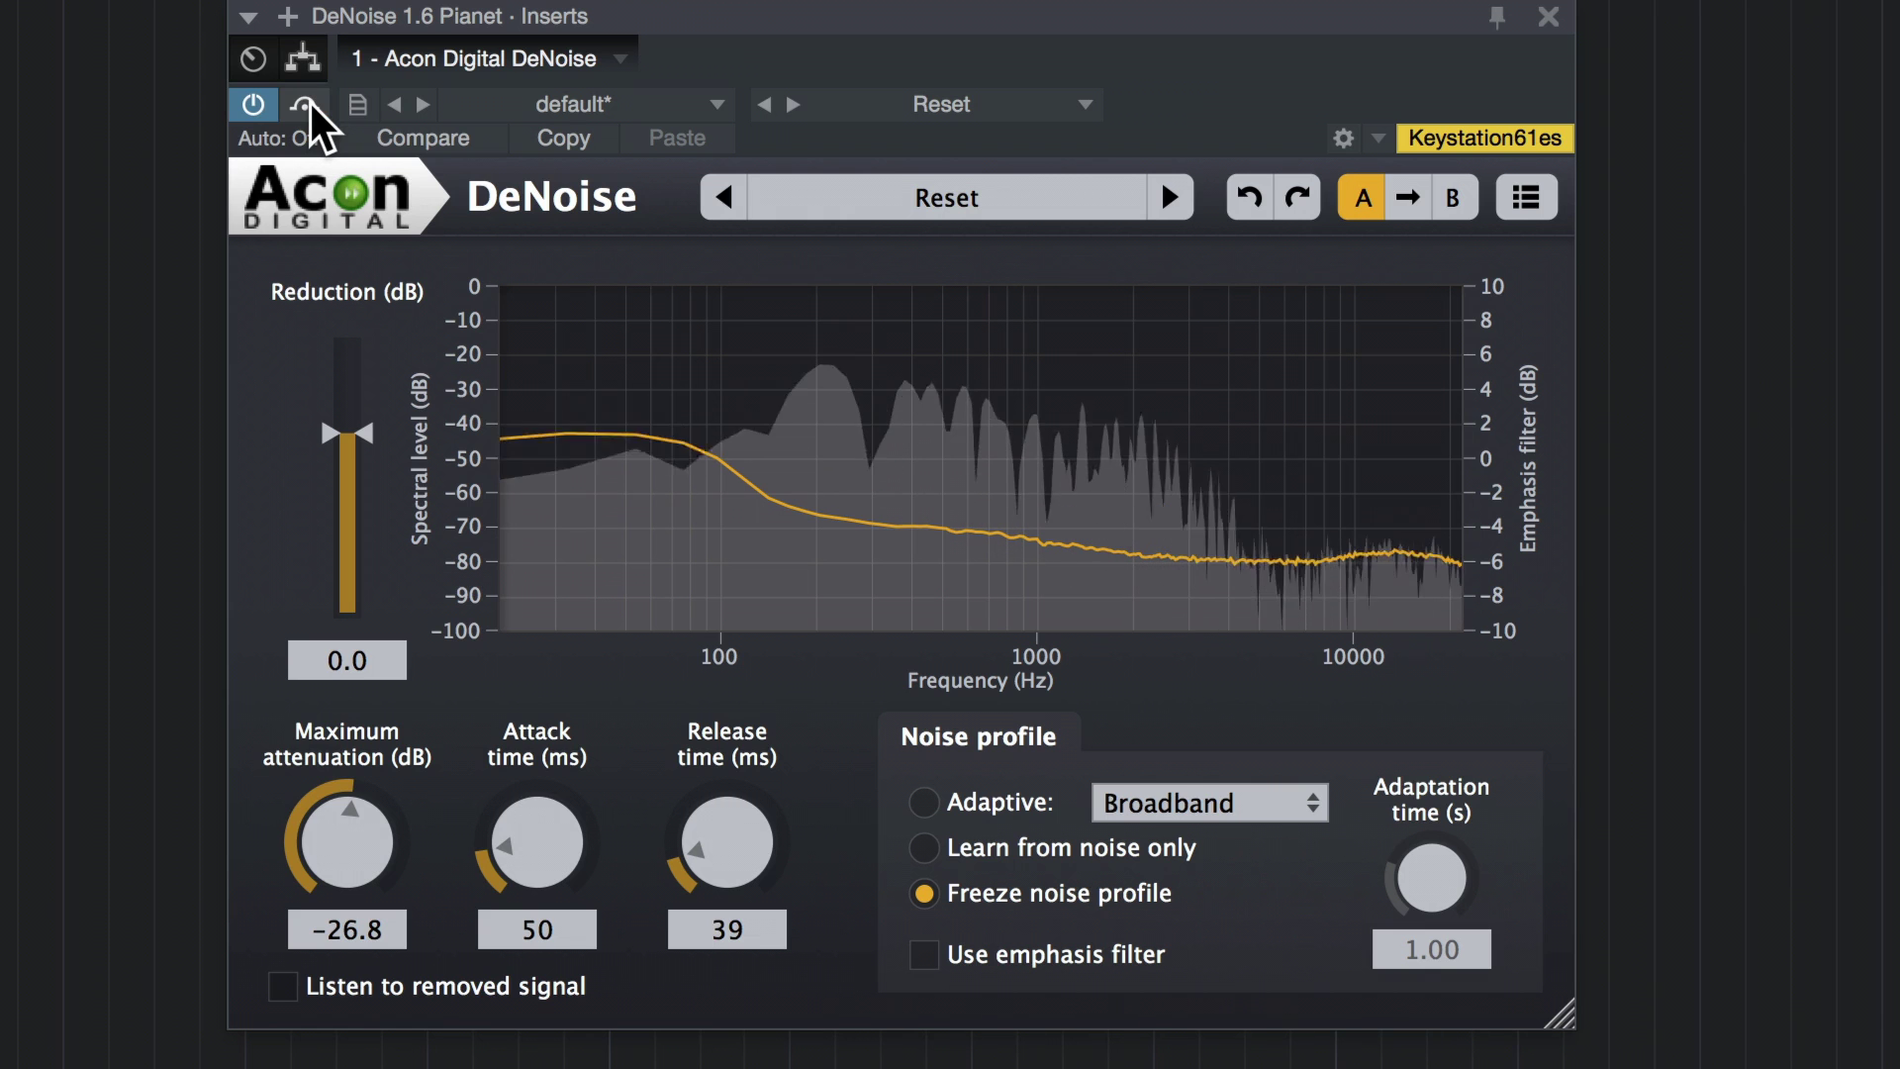
left_click_drag(750, 849, 749, 864)
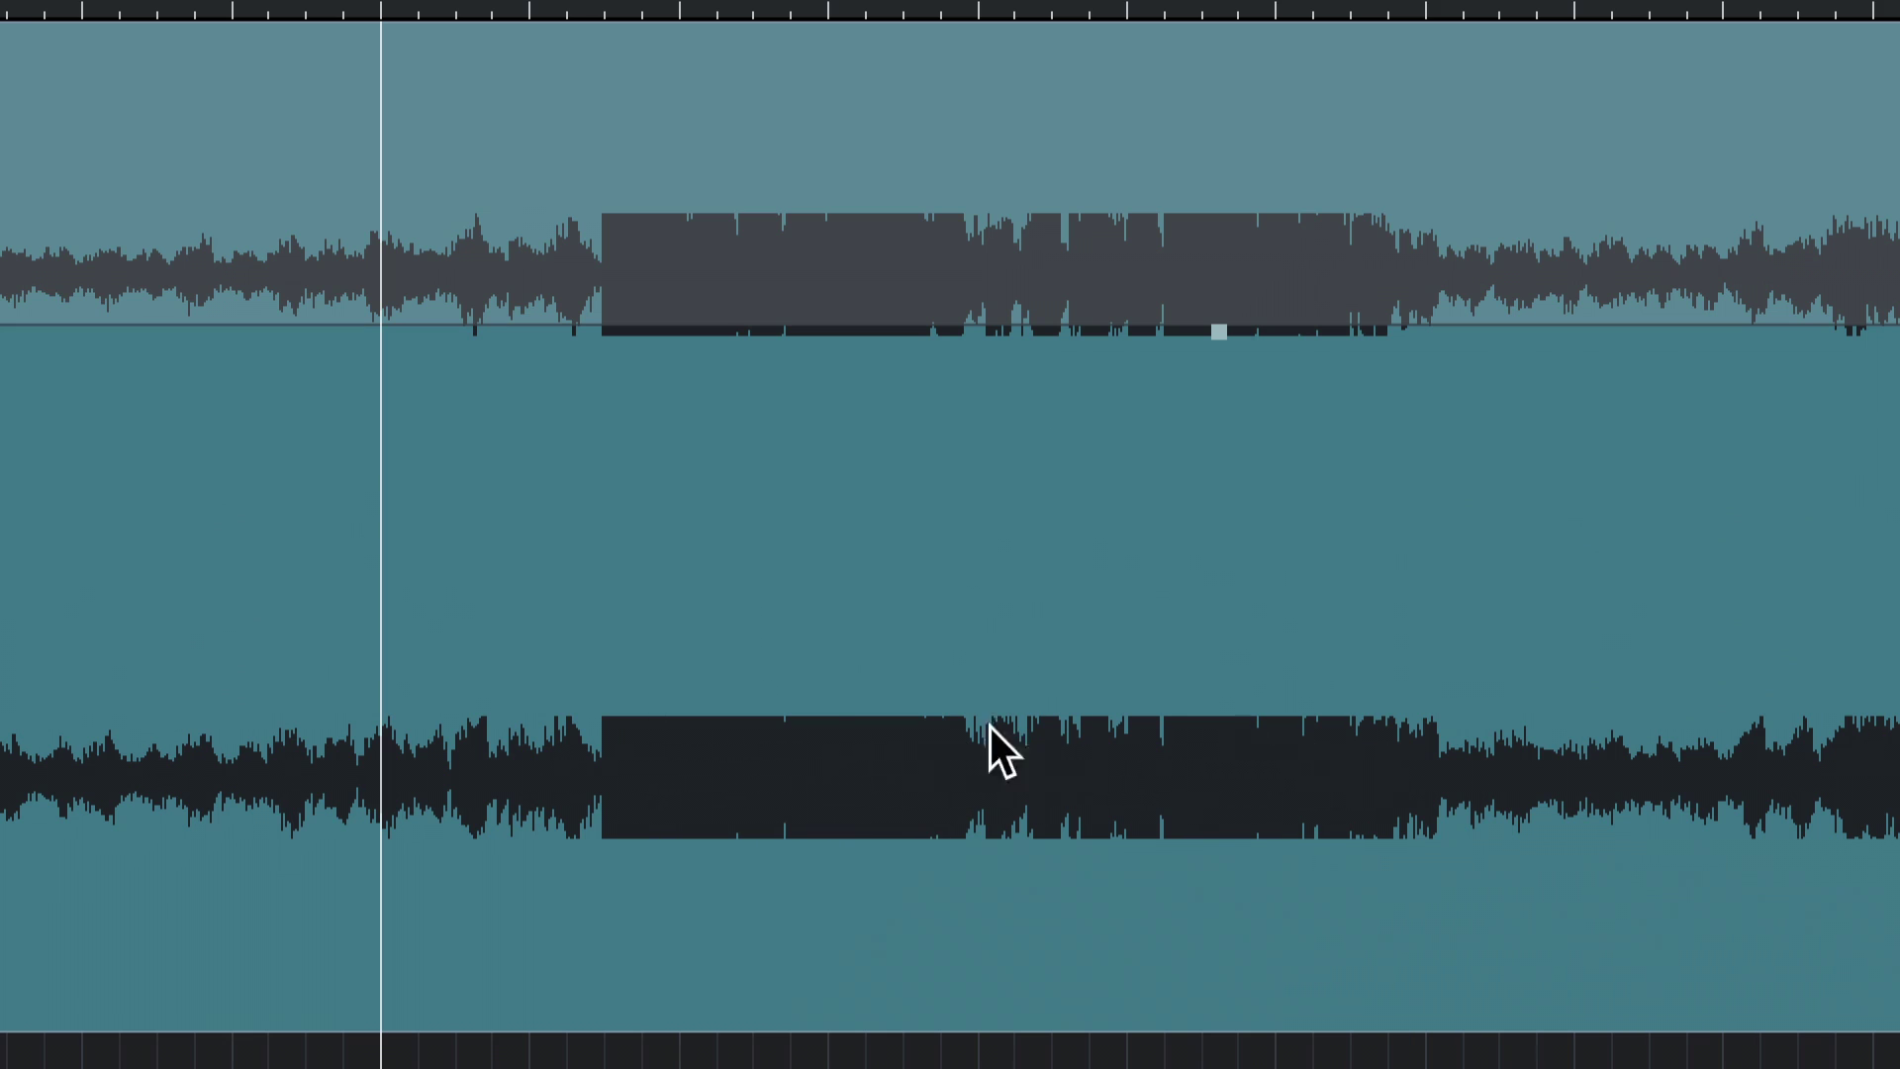
Play the clipped piano from mid-clip, then position the Clipped Chopin track's DeClip window
left_click(492, 5)
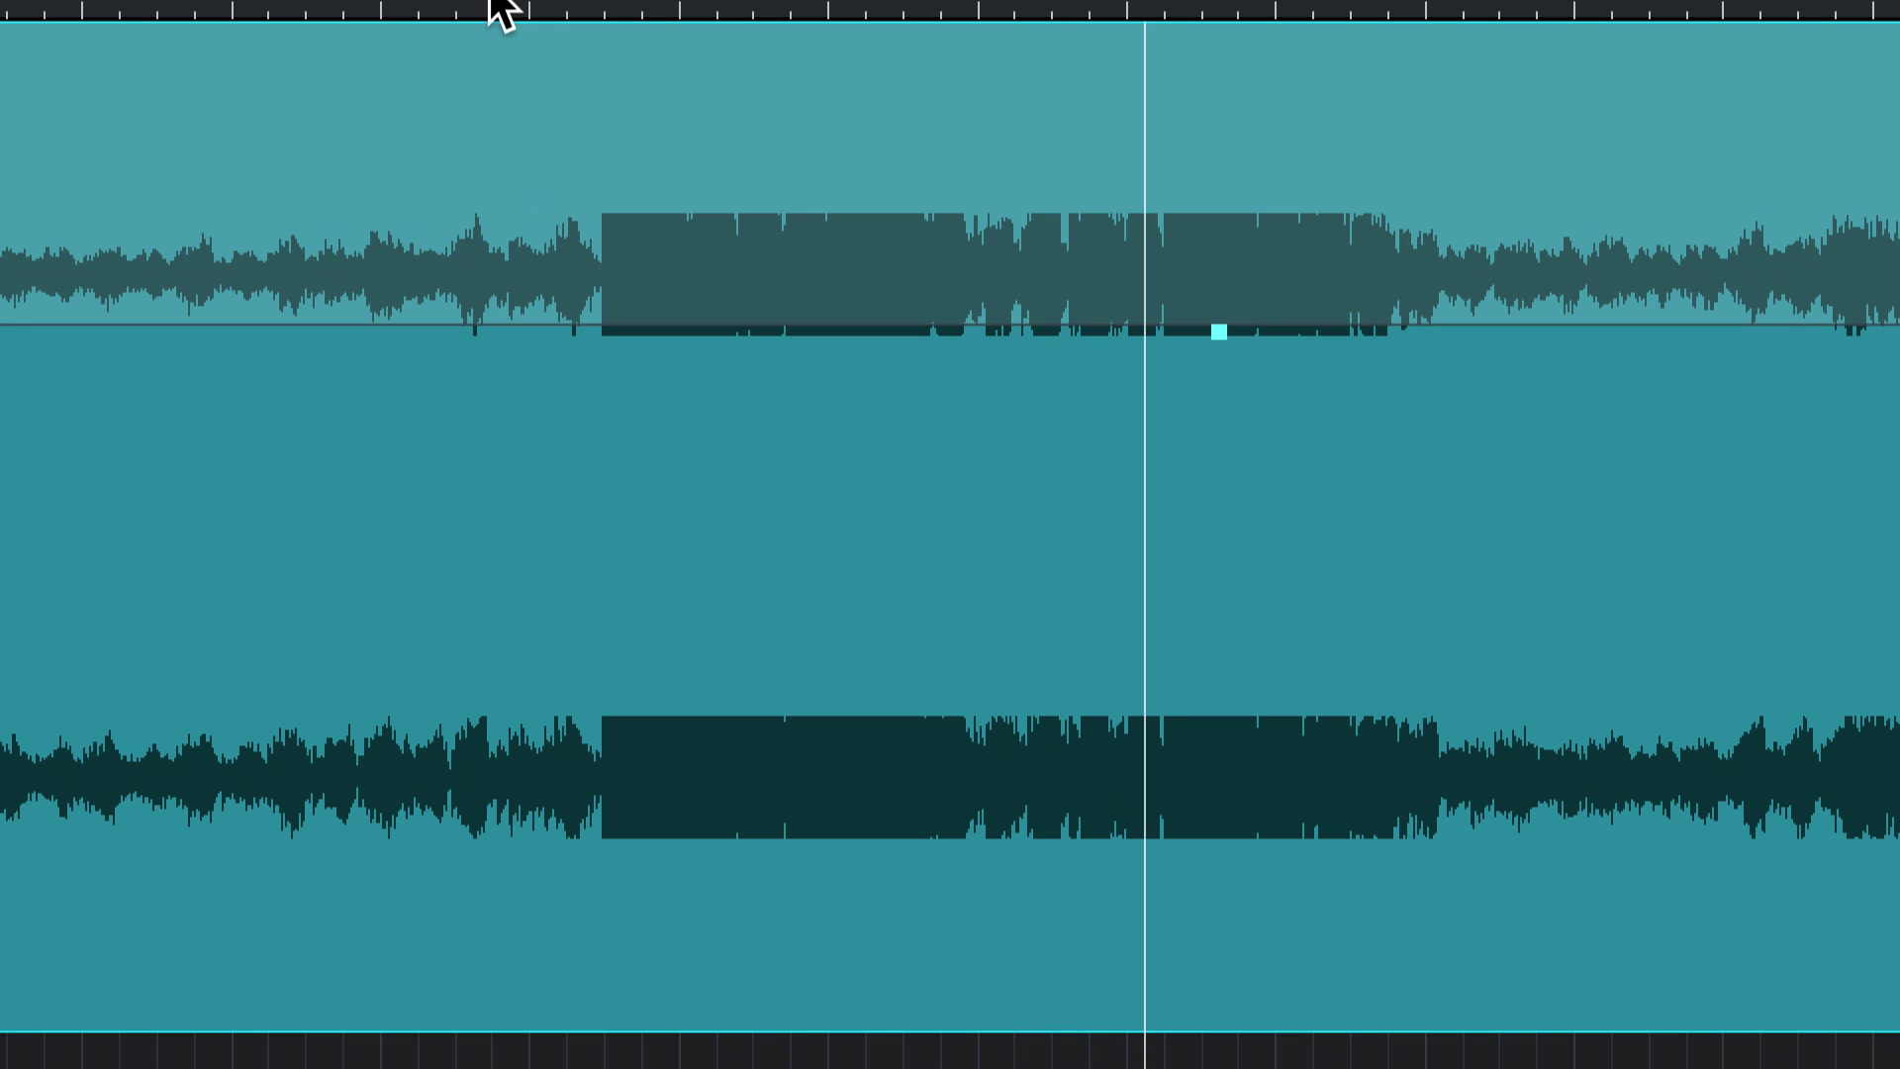
key("space")
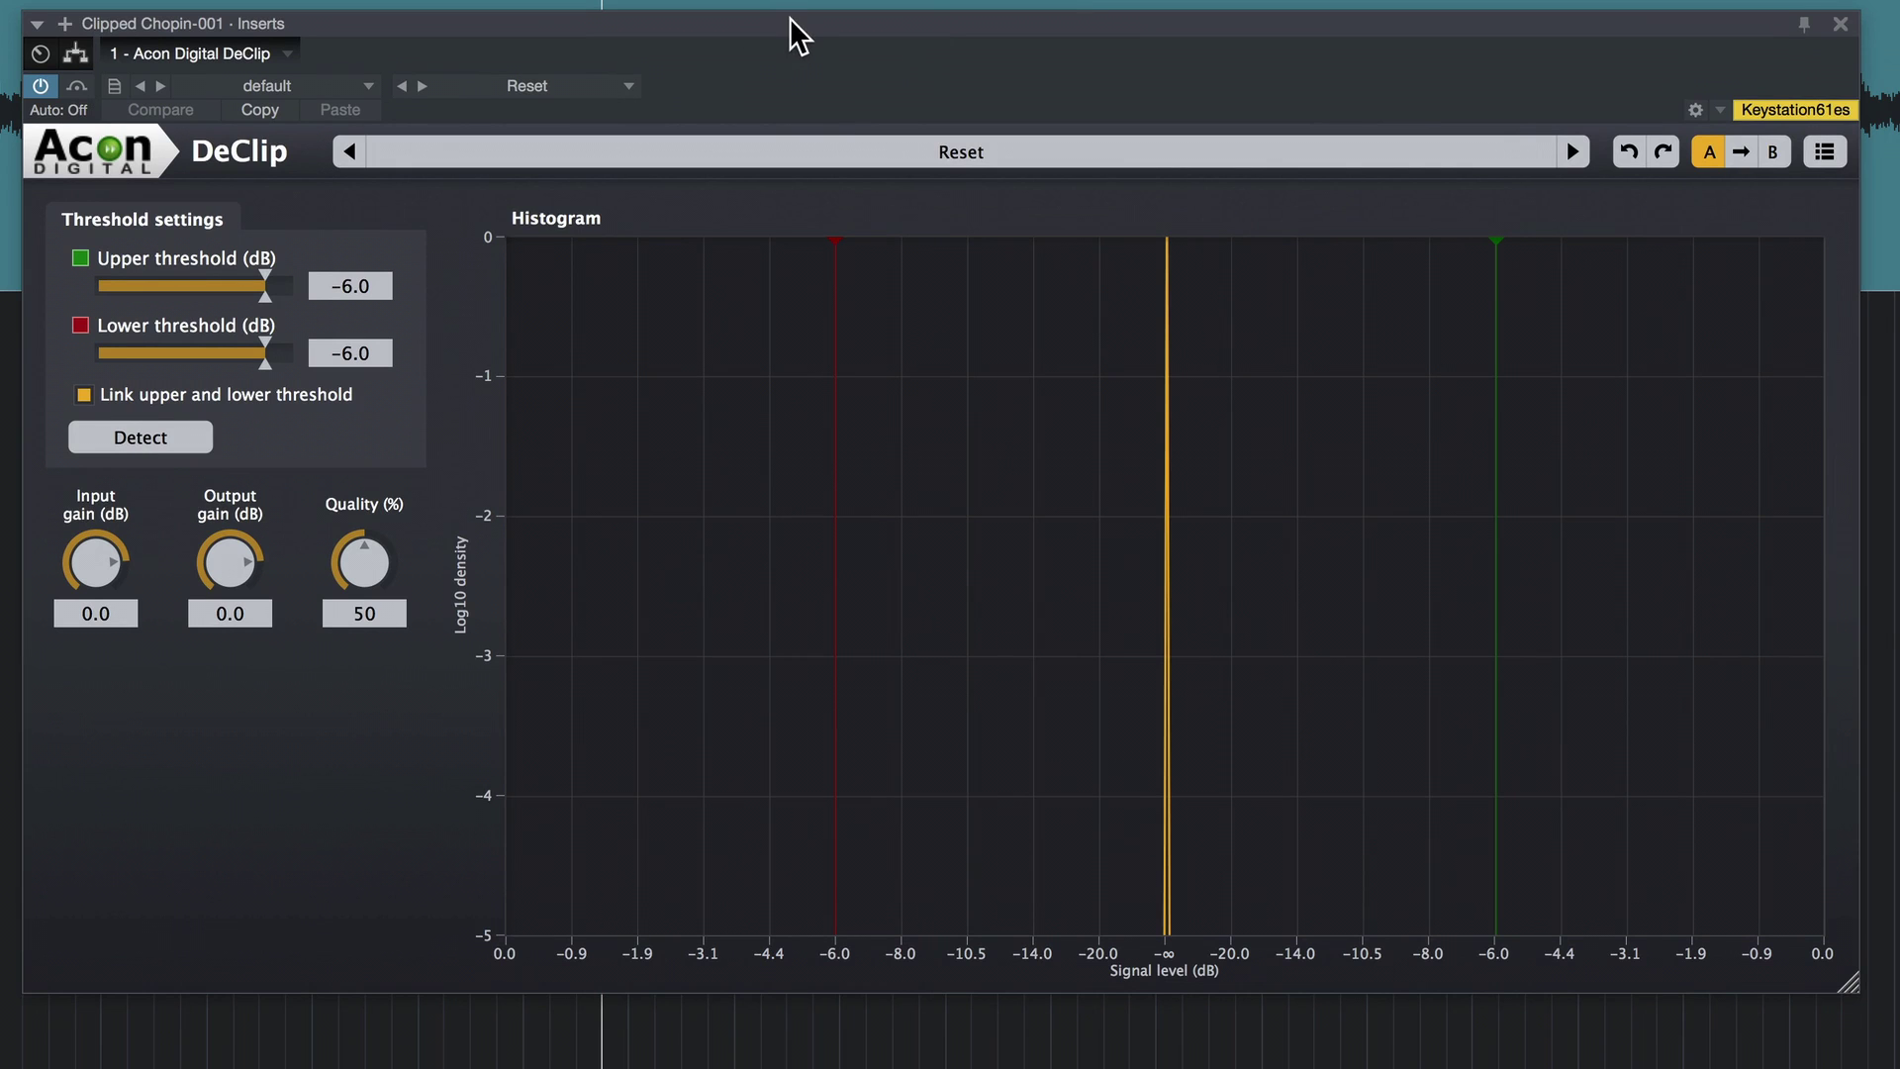
left_click_drag(789, 34, 812, 29)
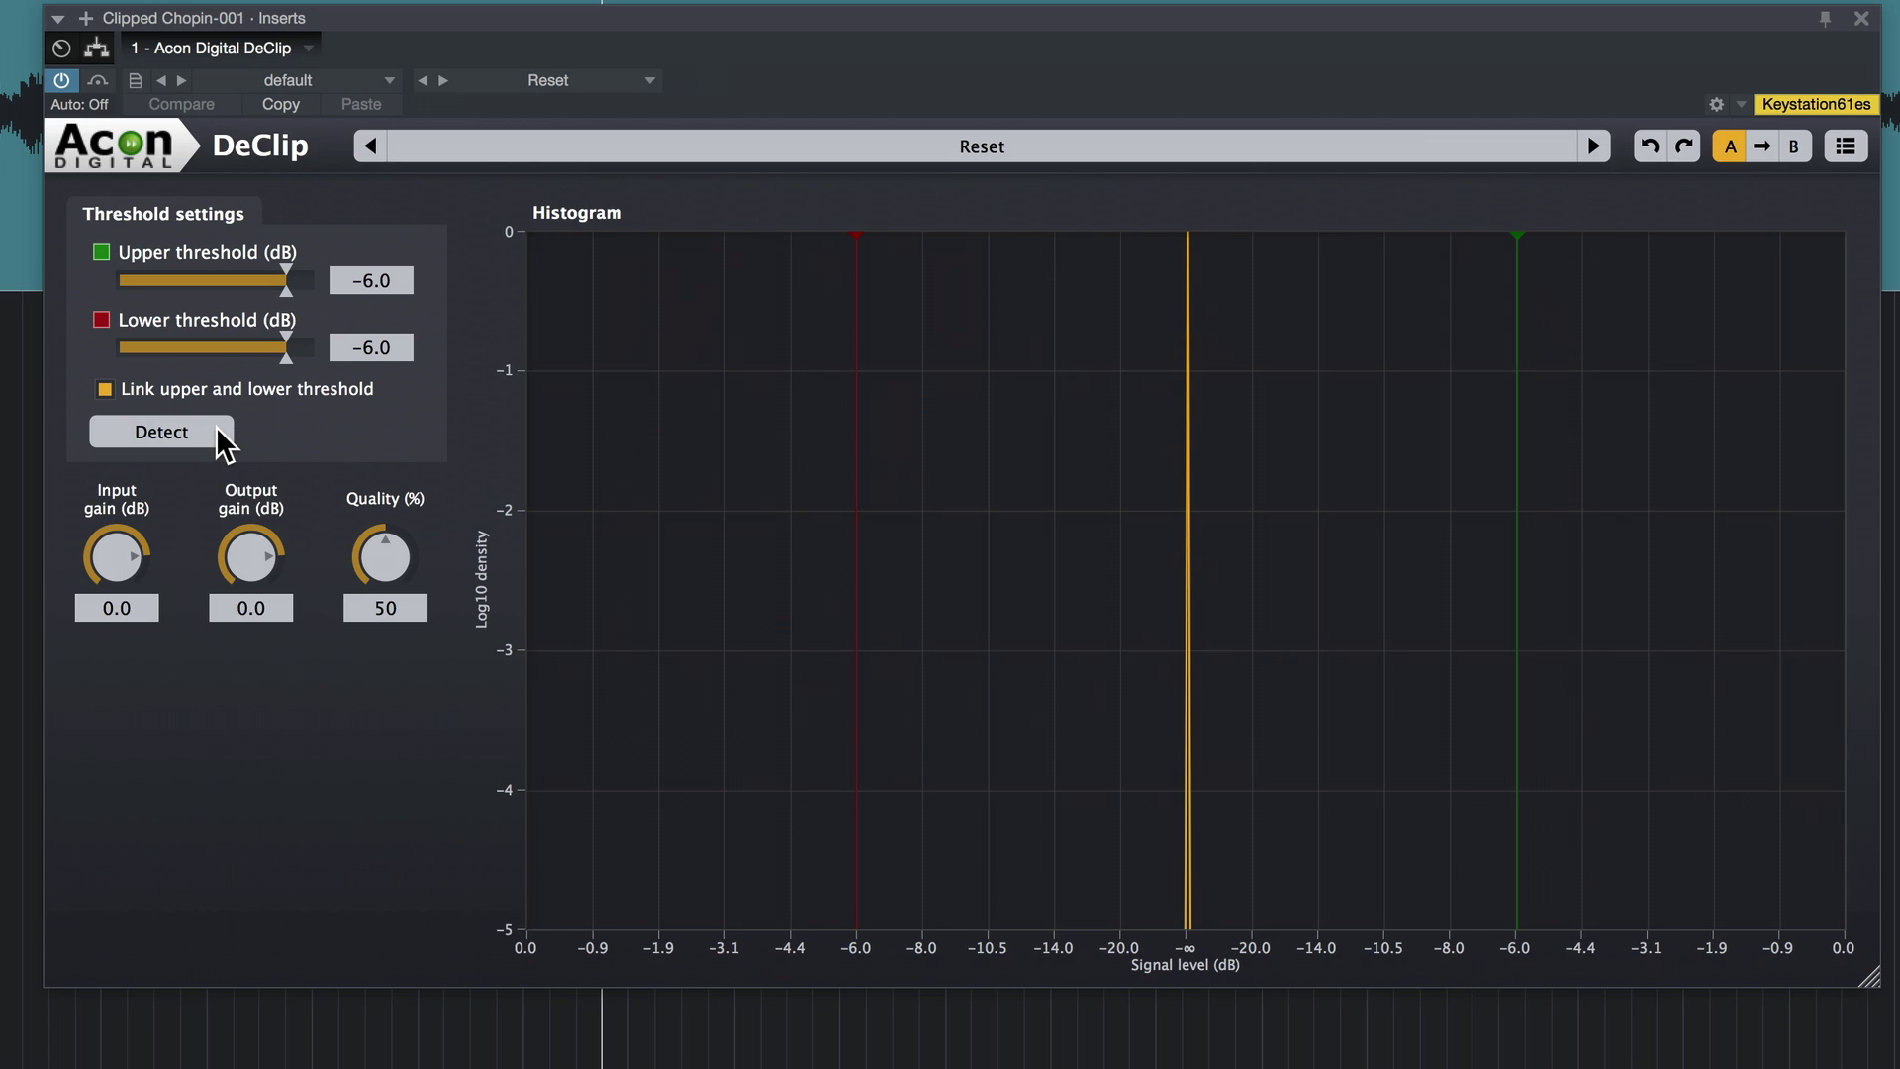
Auto-detect DeClip thresholds during playback, set the linked thresholds to -12.6 dB, and A/B with Bypass
key("space")
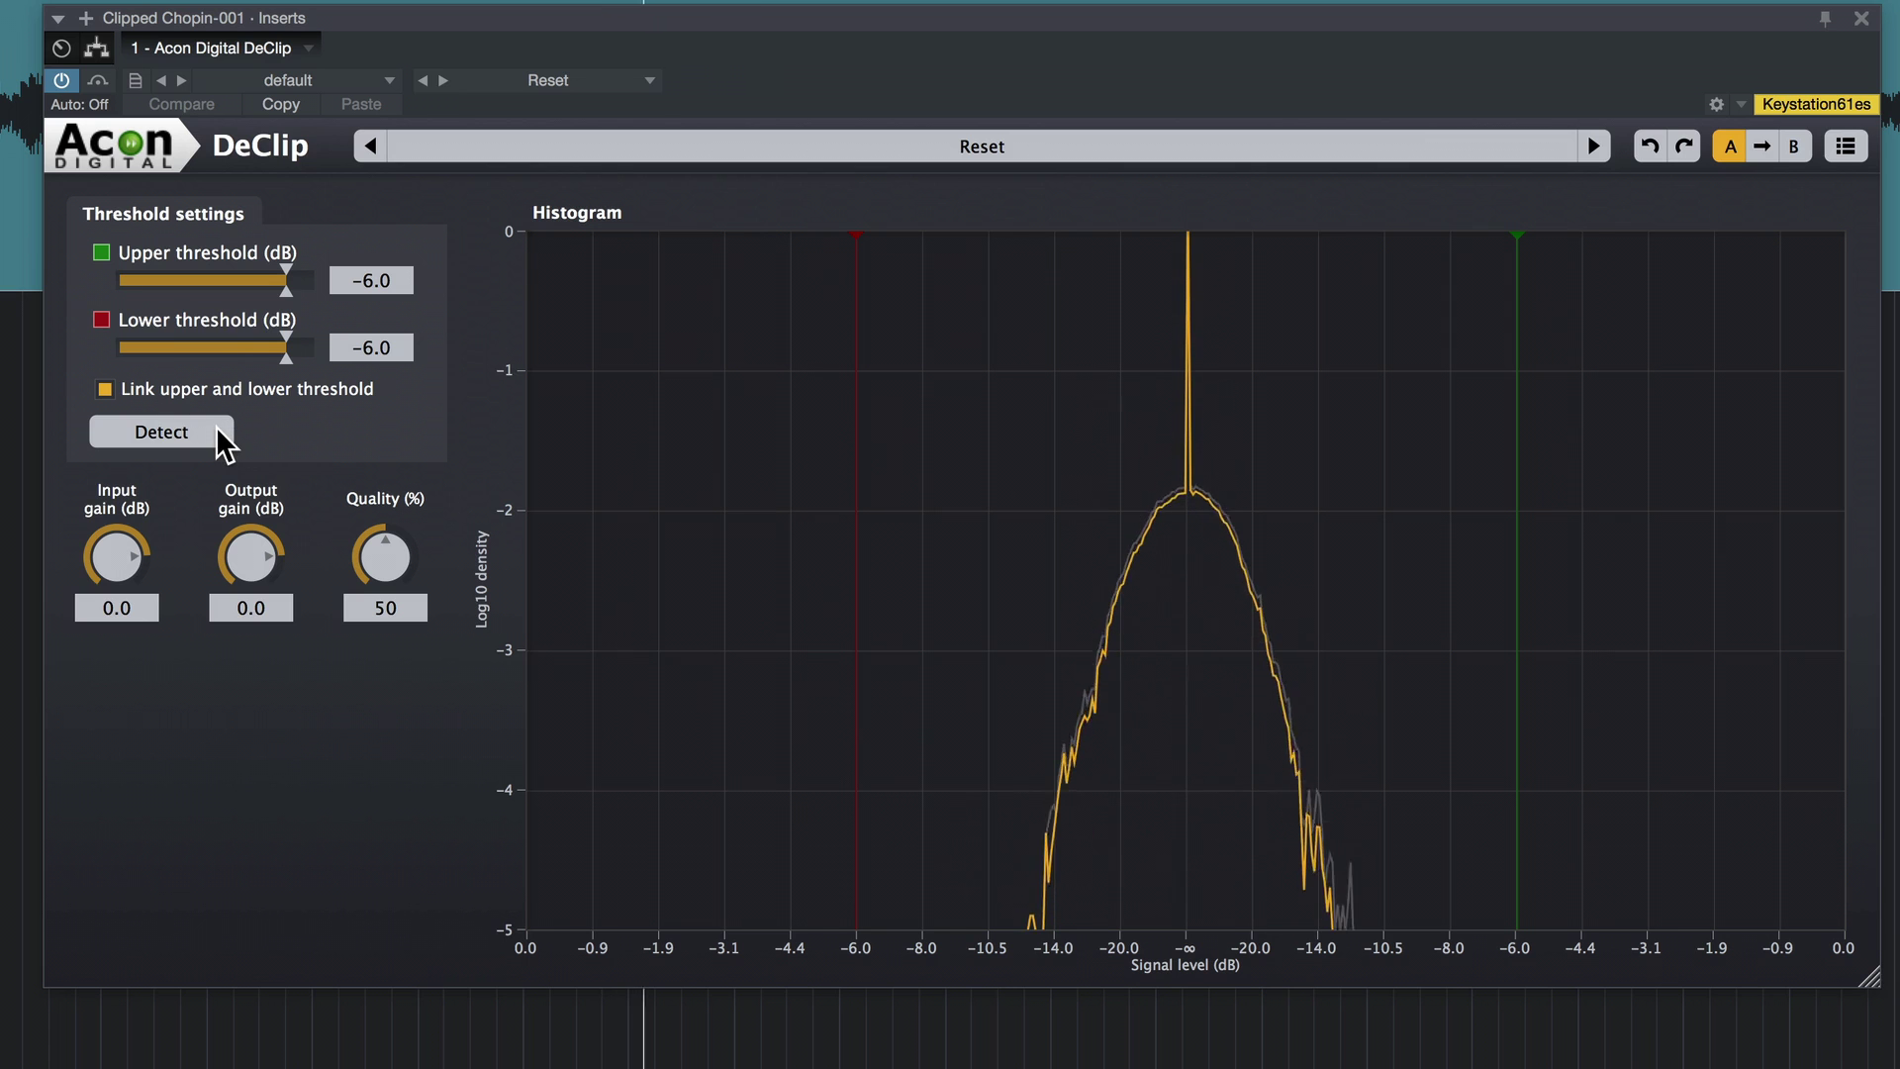
left_click(220, 434)
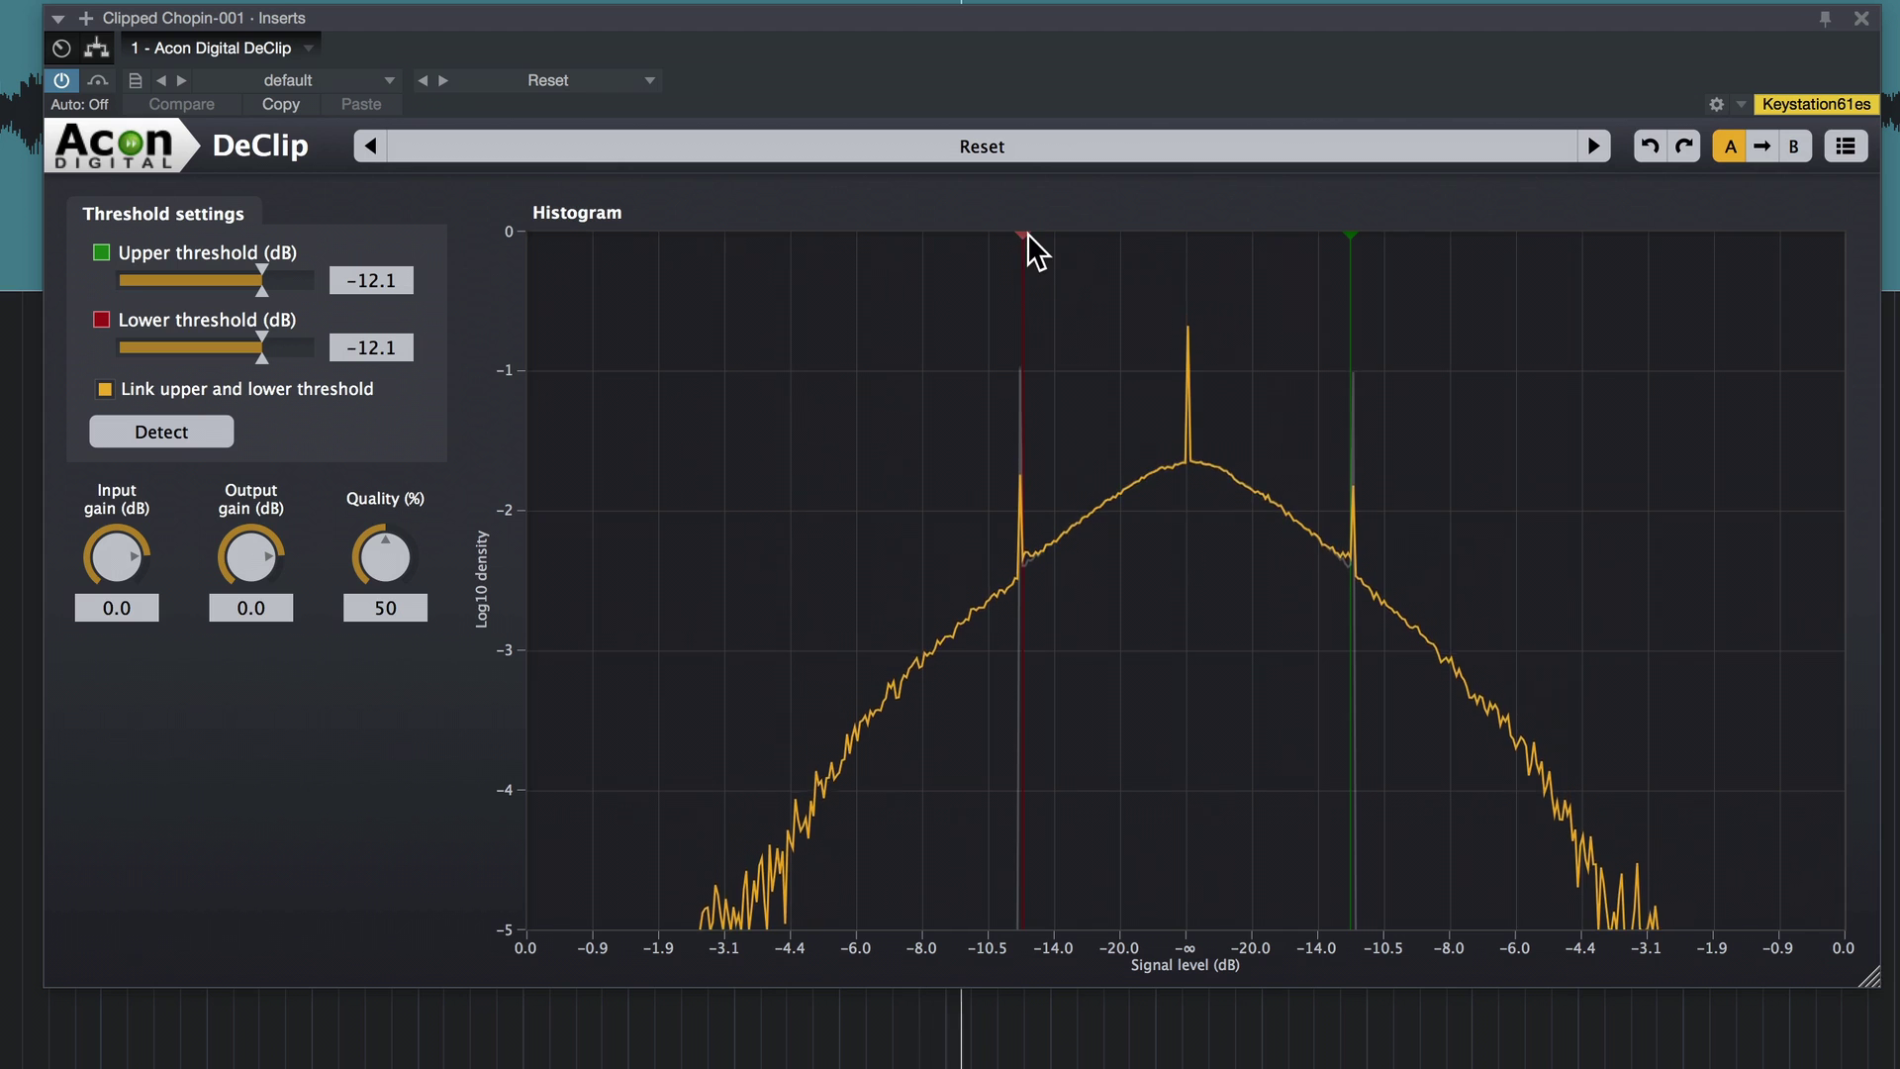
left_click_drag(1028, 238, 1029, 236)
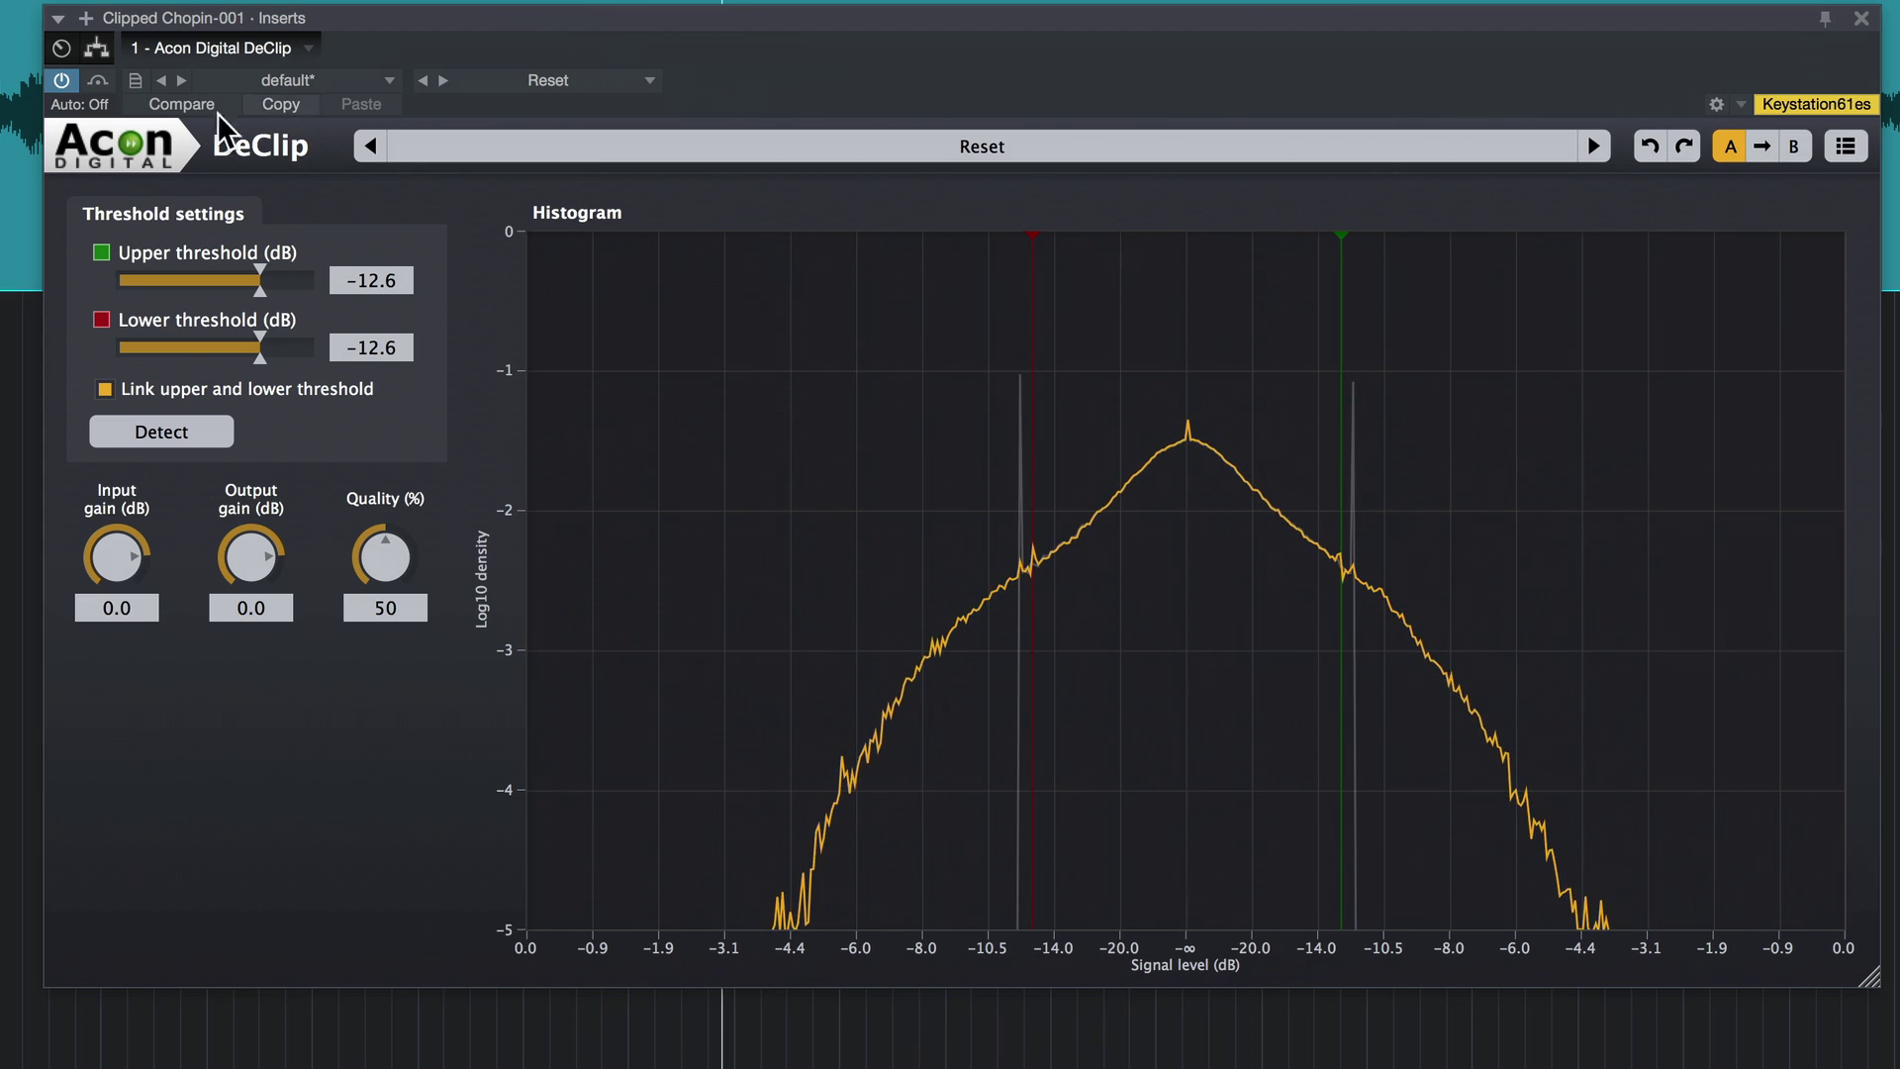
left_click(97, 82)
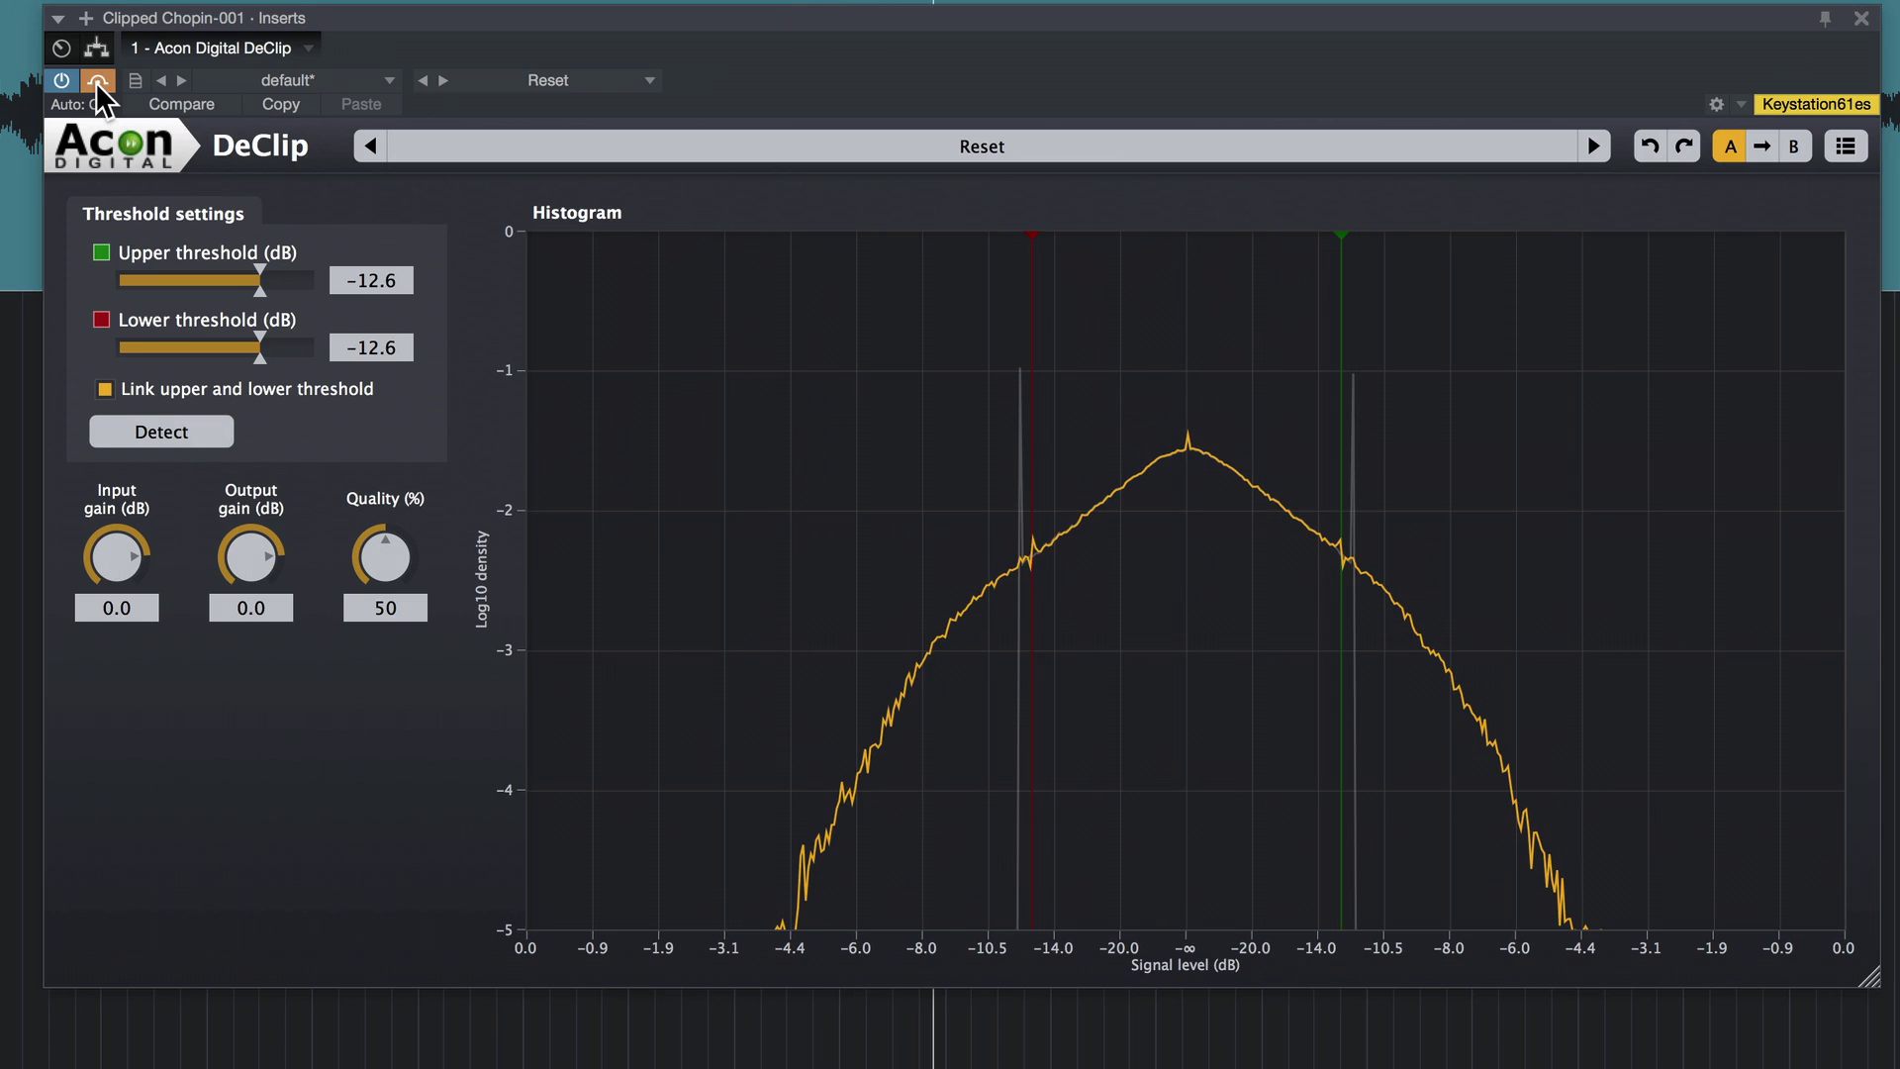
left_click(97, 82)
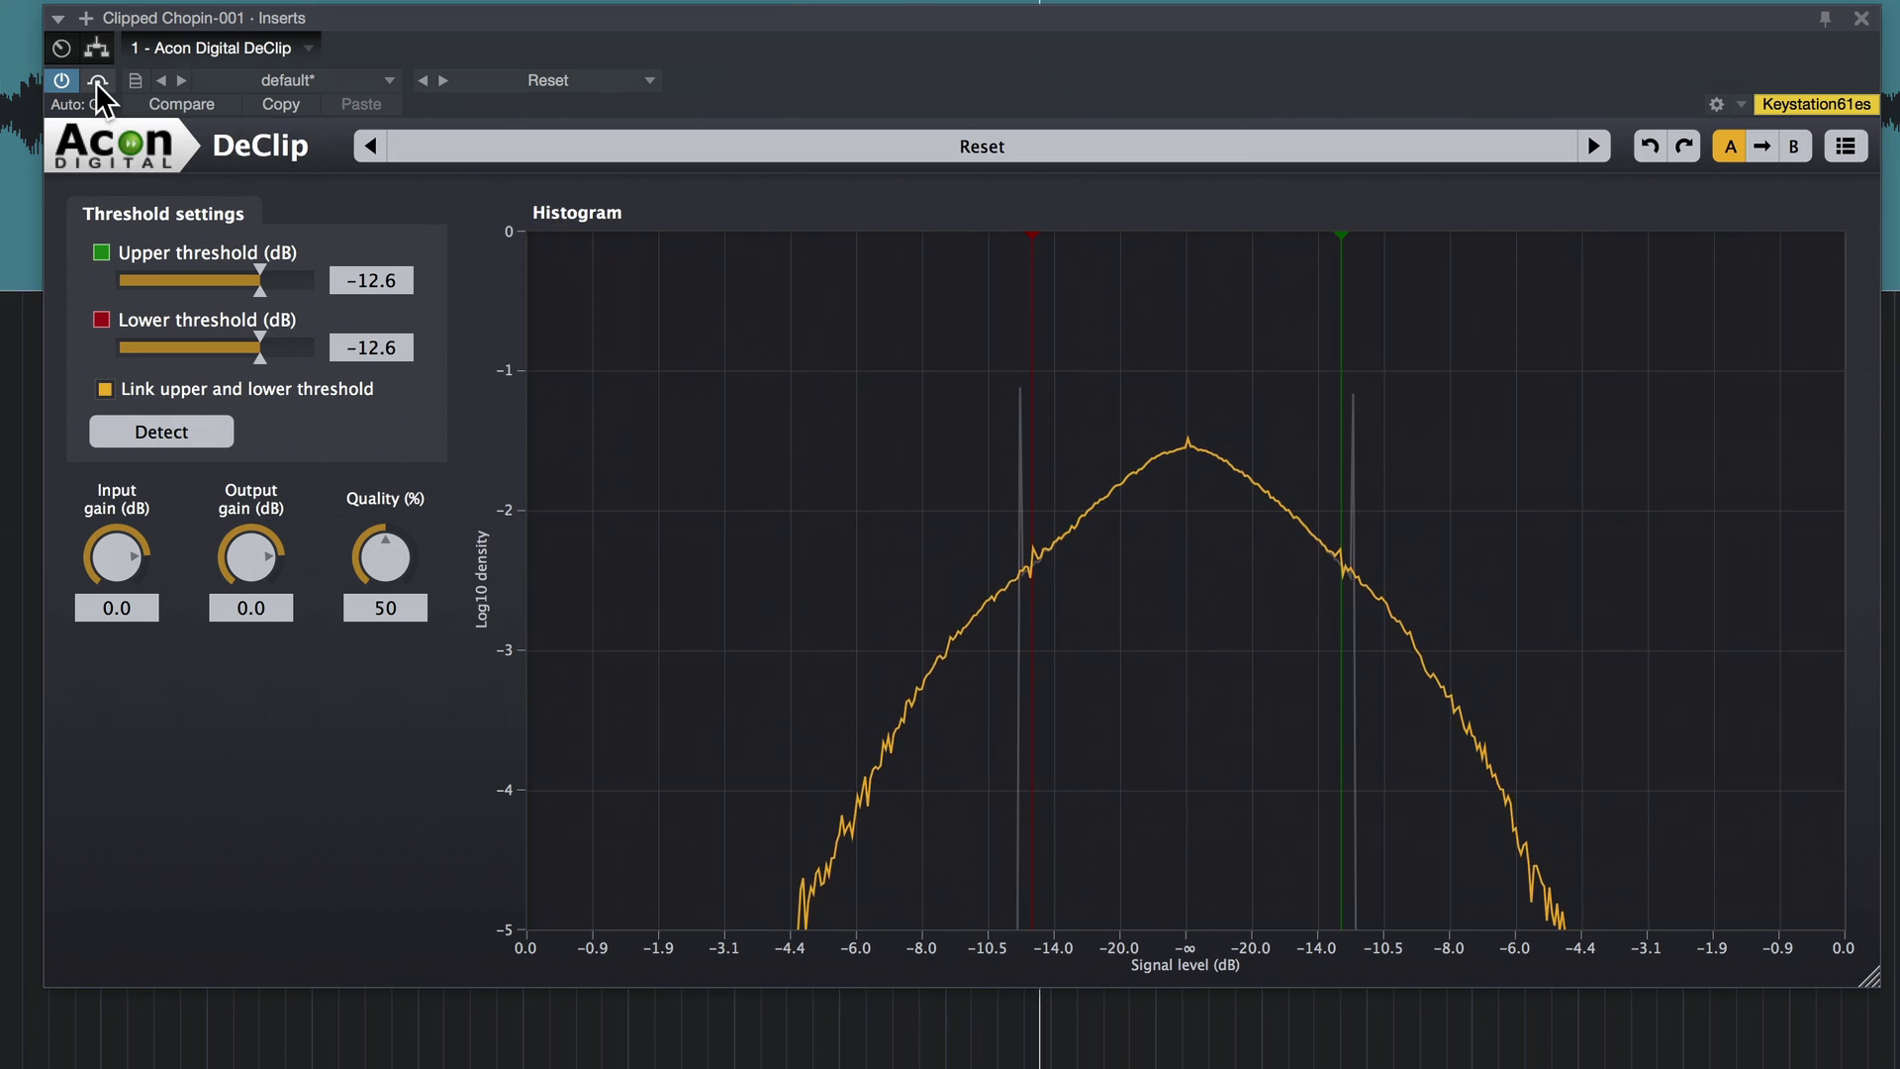